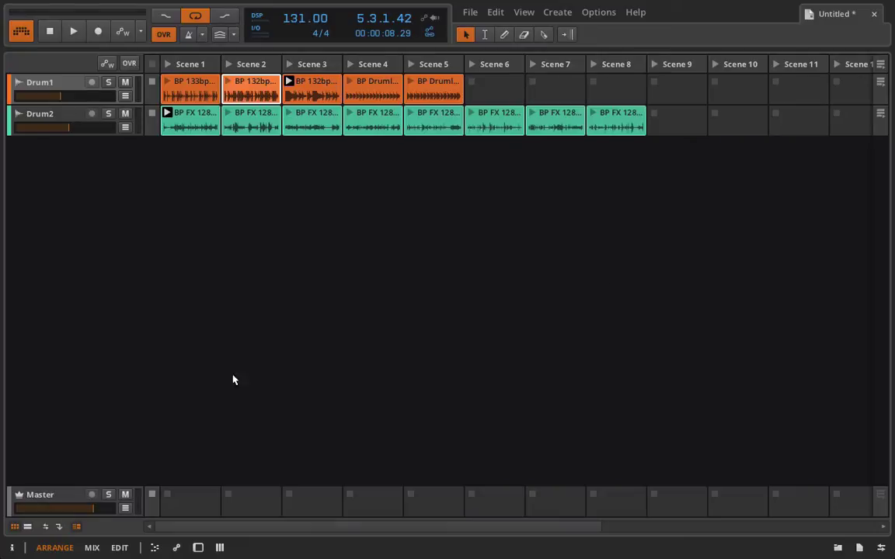
# Step: Toggle between the arrangement timeline and clip launcher, ending with only the clip launcher shown
pyautogui.click(27, 527)
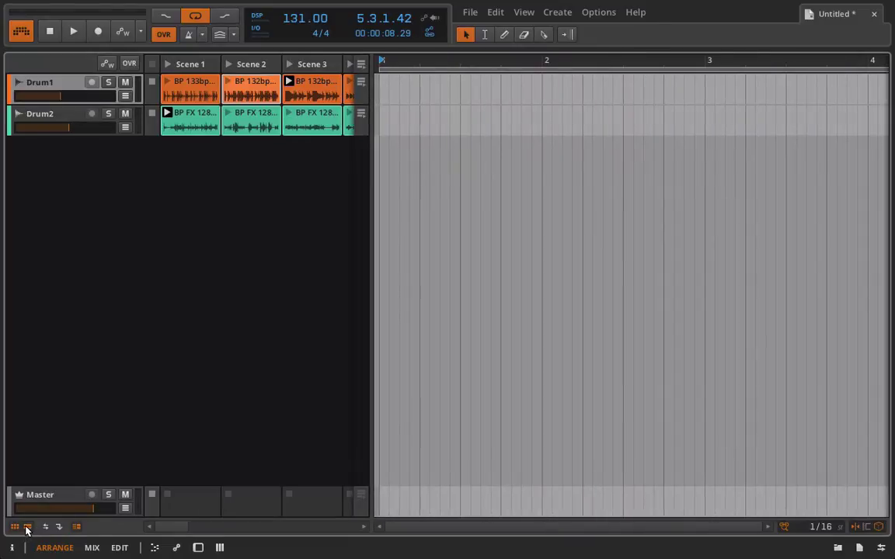
pyautogui.click(27, 527)
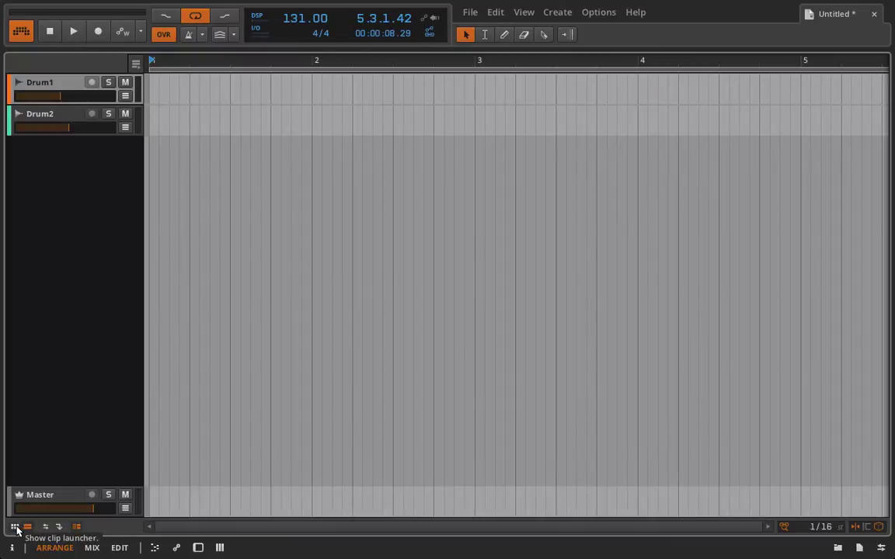
pyautogui.click(16, 528)
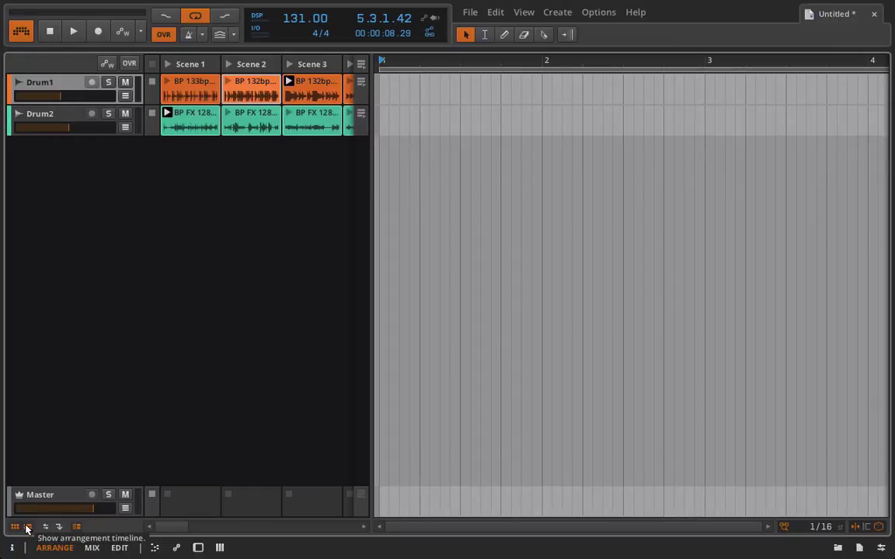
pyautogui.click(27, 528)
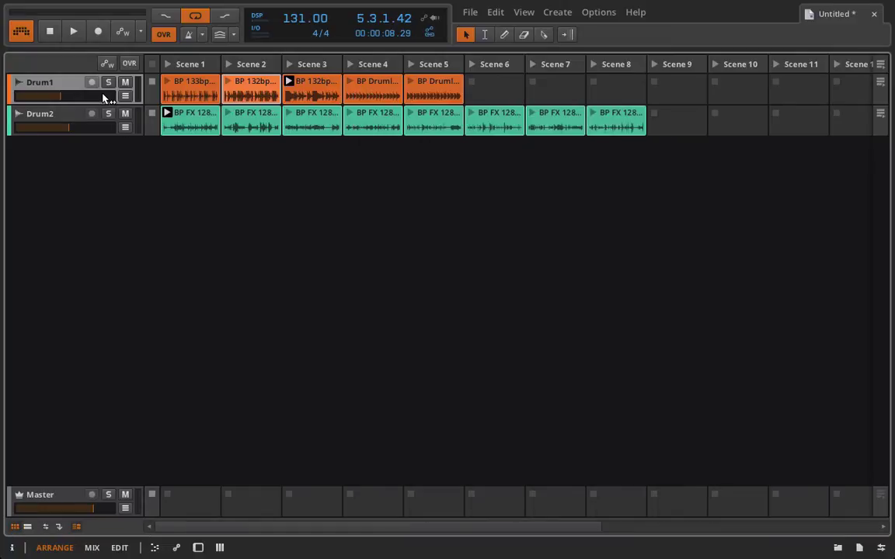
# Step: Audition Drum2's Scene 1 and 3 clips and Scene 4, stop both tracks, and rewind to 1.1.1.00
pyautogui.click(152, 82)
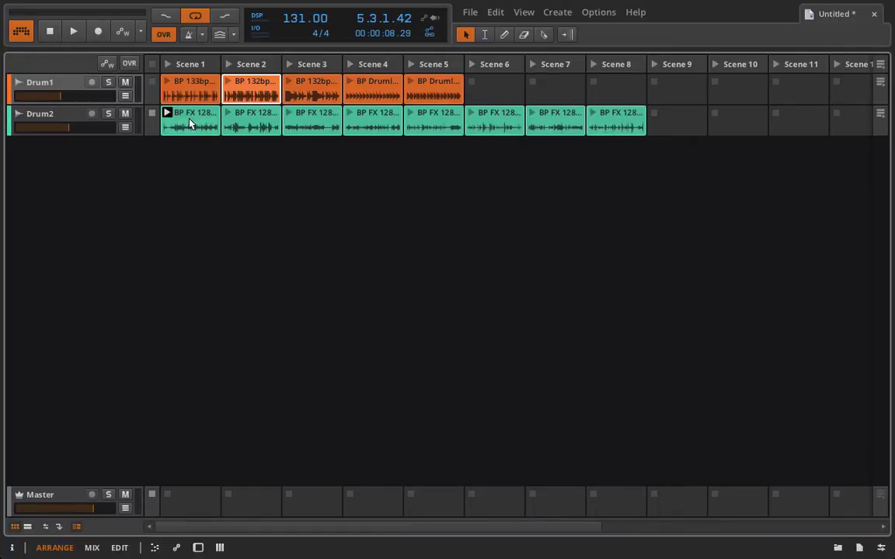
pyautogui.click(167, 114)
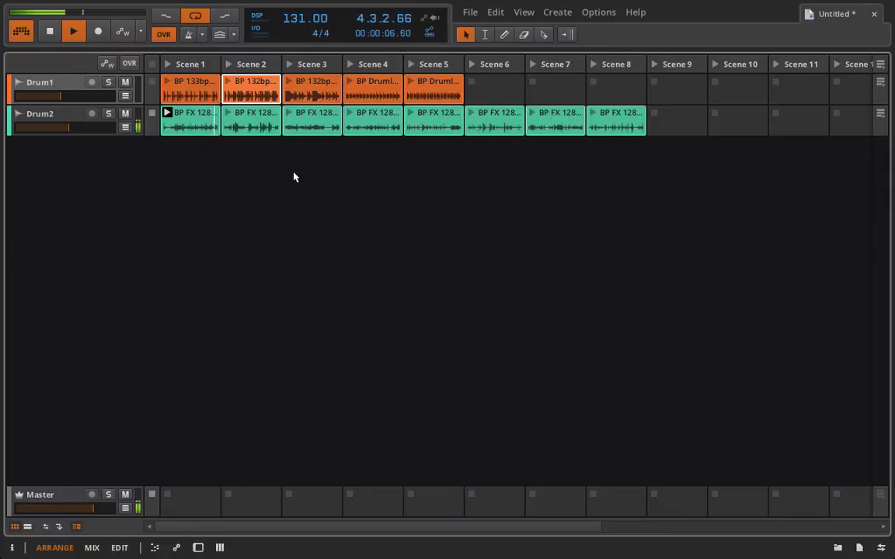
pyautogui.click(289, 113)
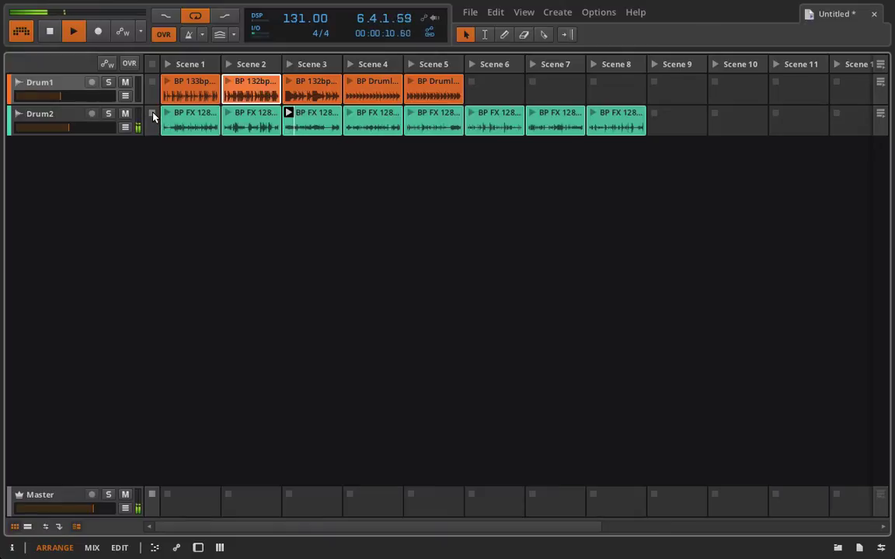
pyautogui.click(349, 64)
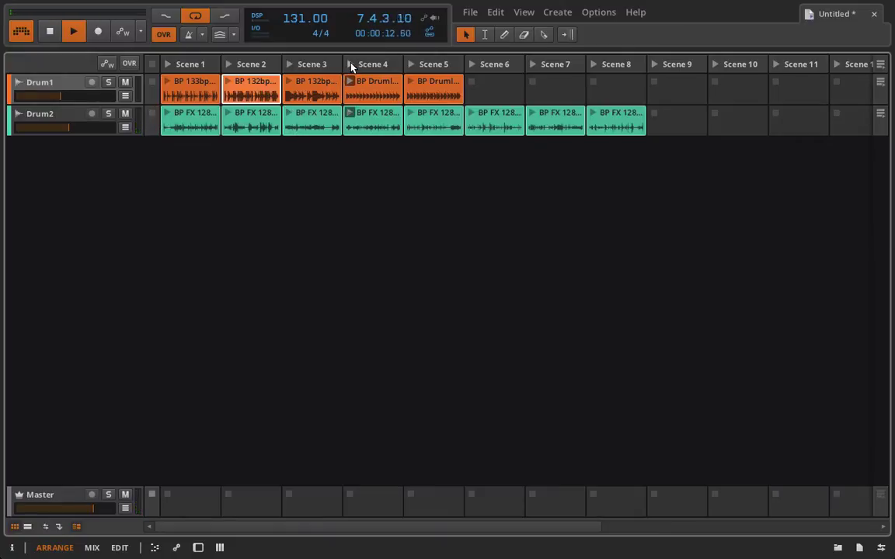
pyautogui.click(152, 113)
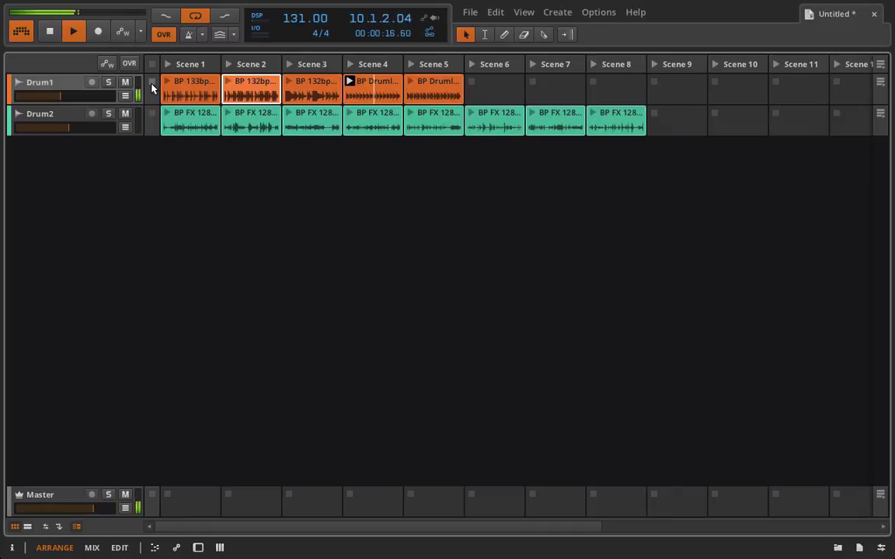
pyautogui.click(152, 86)
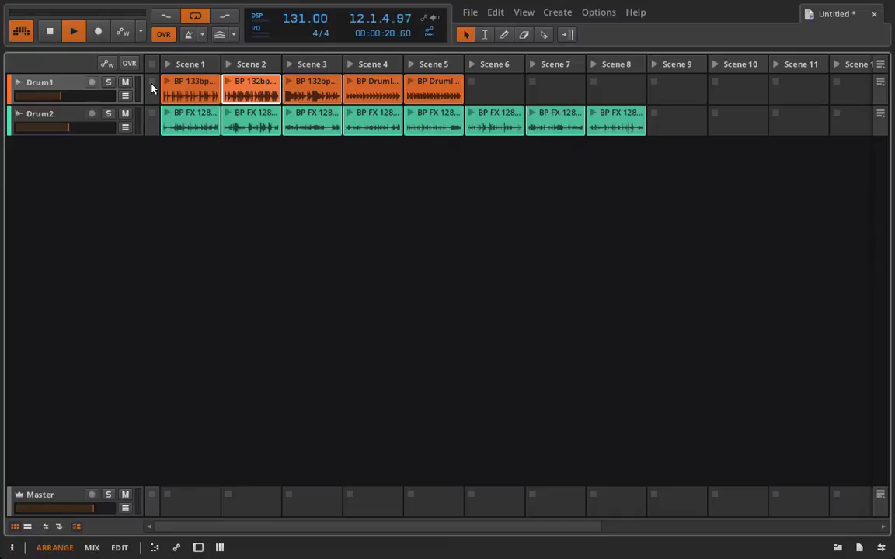
pyautogui.click(51, 31)
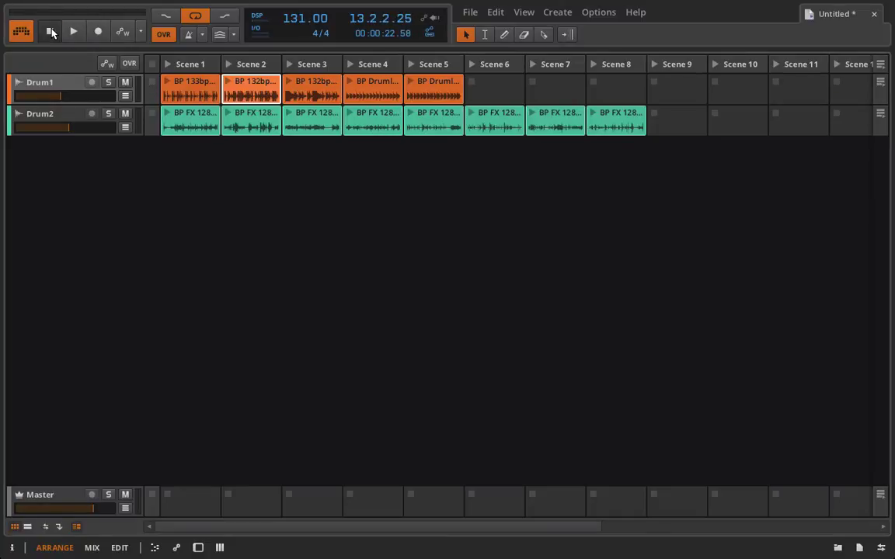
pyautogui.click(51, 31)
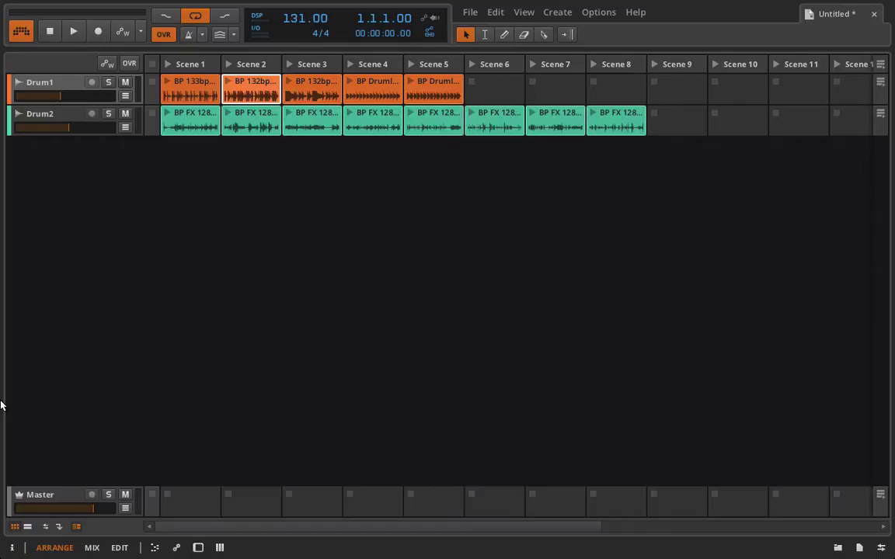
# Step: Show the Inspector with Drum1's Scene 1 clip selected, scrolled to its Next Action settings
pyautogui.click(12, 548)
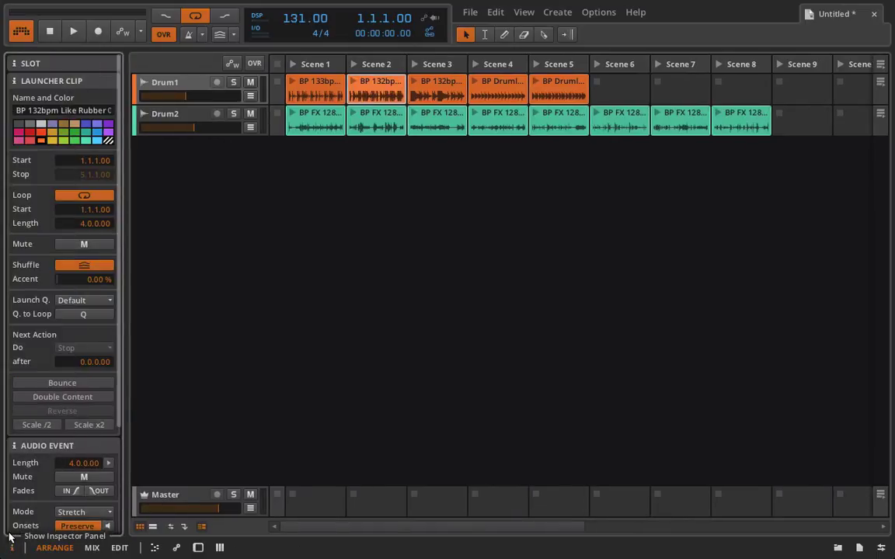
pyautogui.click(315, 93)
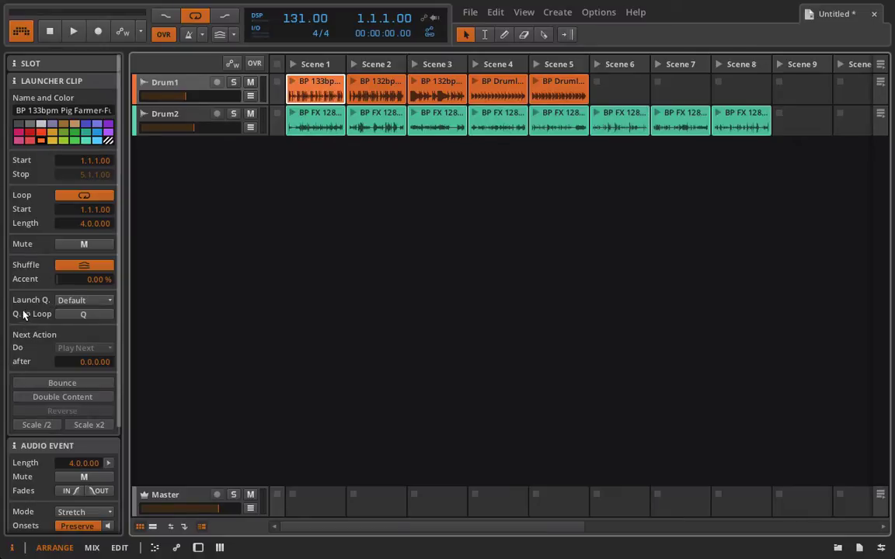
pyautogui.moveTo(48, 315)
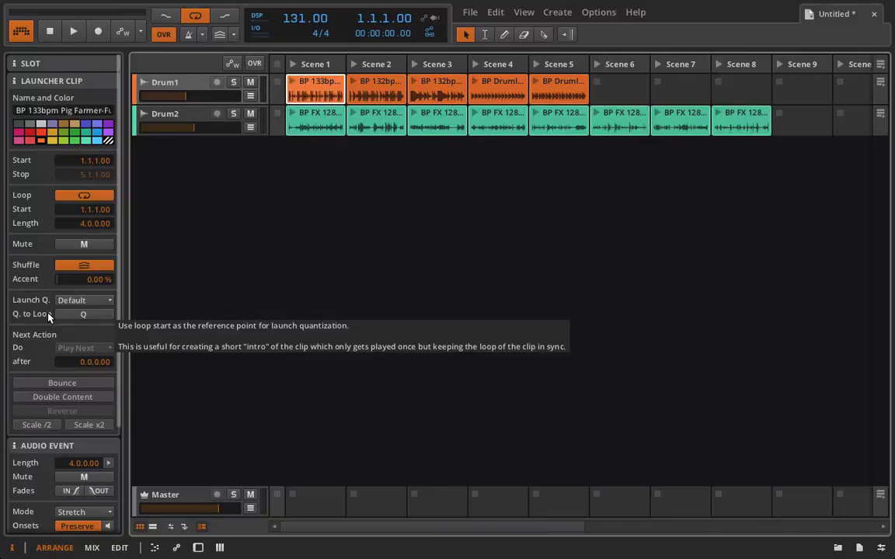
pyautogui.scroll(-1, 43, 311)
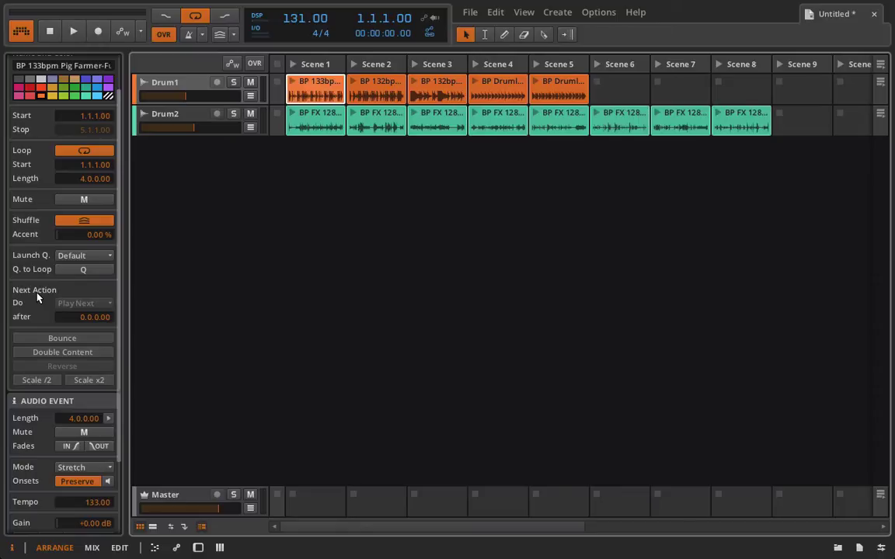
# Step: Set Drum1 Scene 1 to Play Next after 8.0.0.00 and Scene 2 to Stop after 4.0.0.00
pyautogui.moveTo(111, 318); pyautogui.dragTo(111, 294)
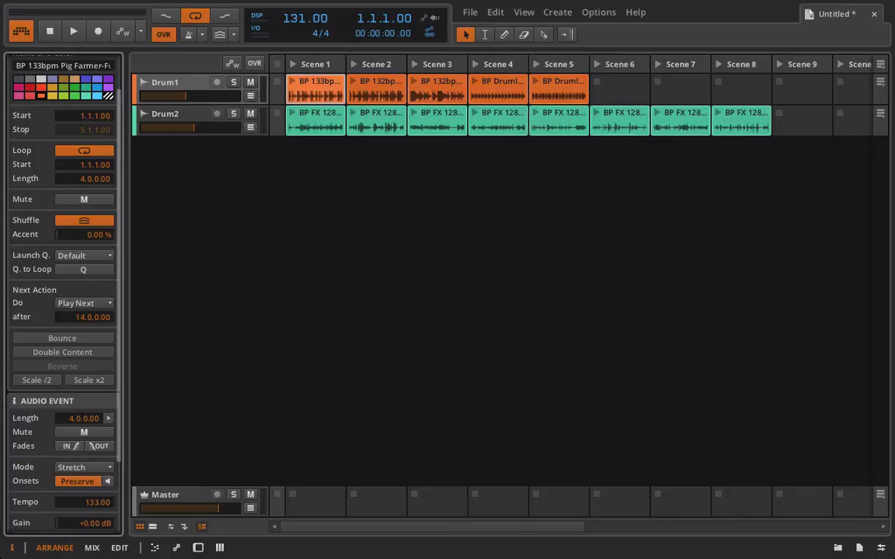
pyautogui.moveTo(111, 287); pyautogui.dragTo(111, 294)
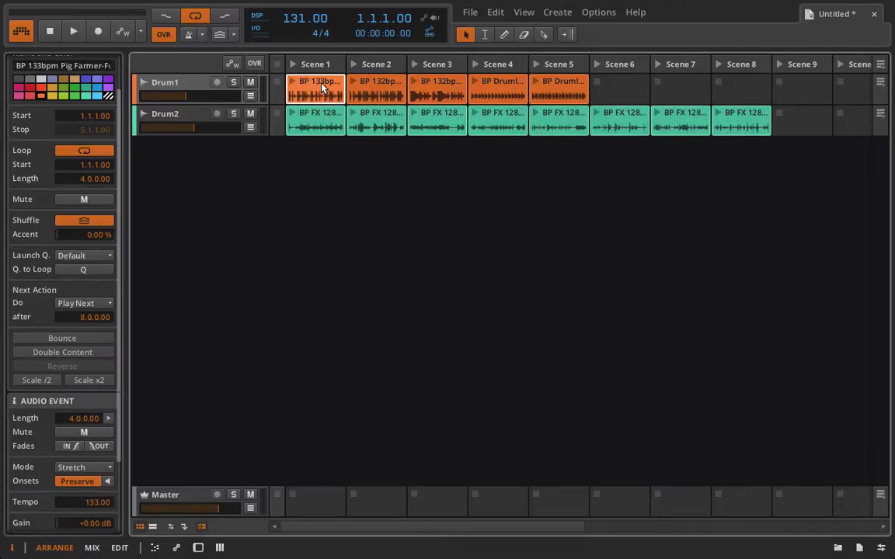
pyautogui.click(393, 85)
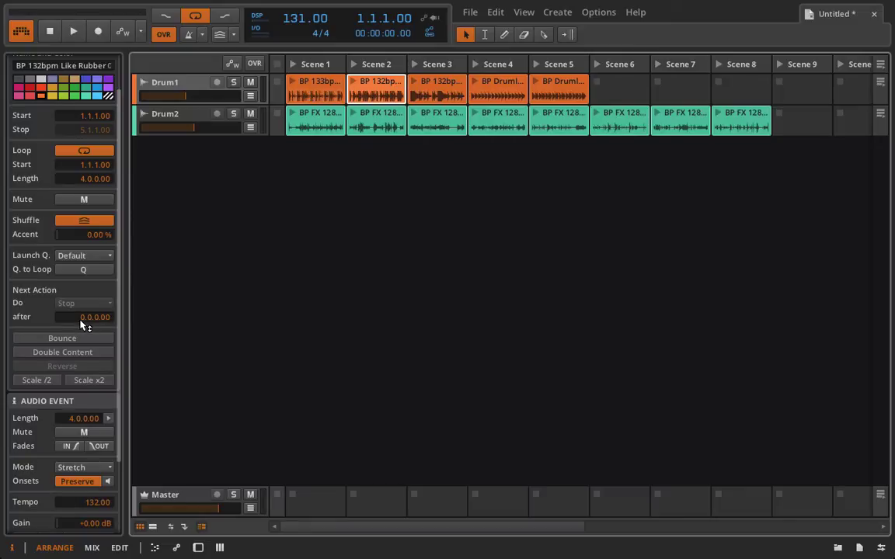
pyautogui.moveTo(95, 317); pyautogui.dragTo(95, 303)
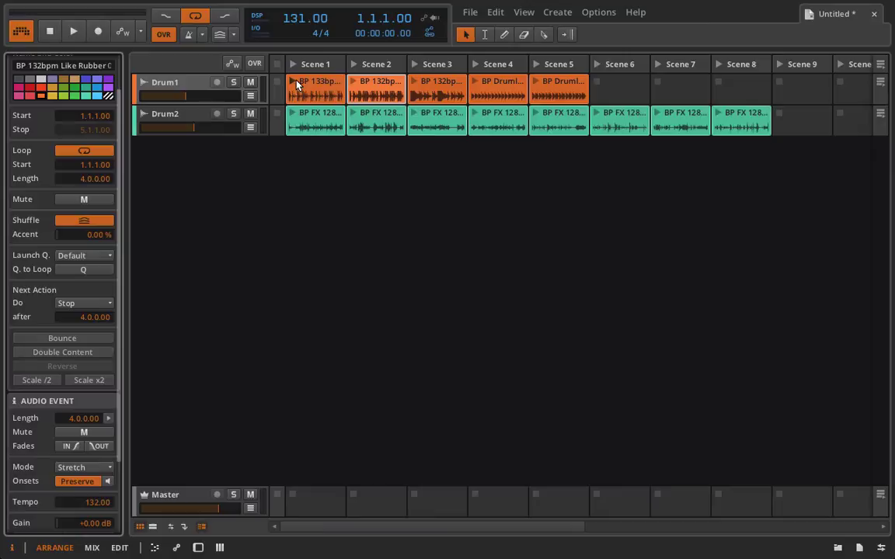
# Step: Launch Drum1's Scene 1 clip to hear the Next Action chain, then stop the transport
pyautogui.click(293, 82)
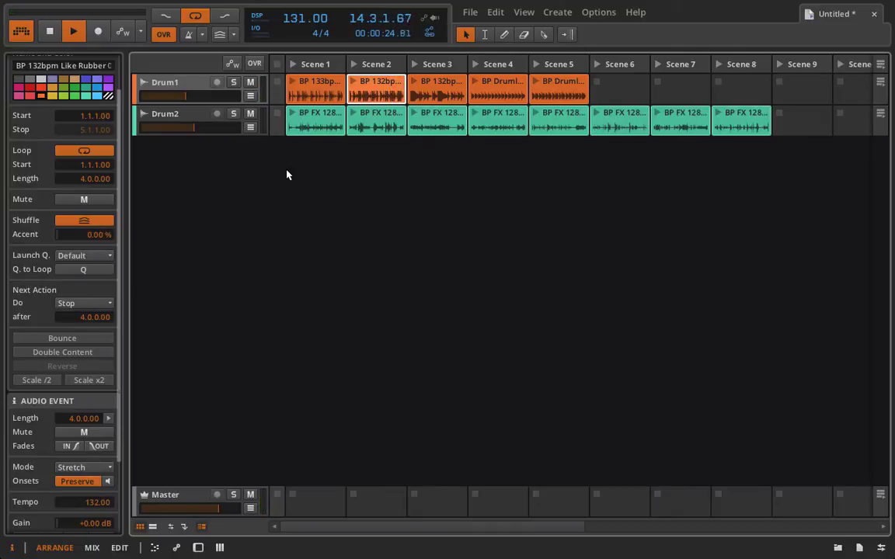
pyautogui.press('space')
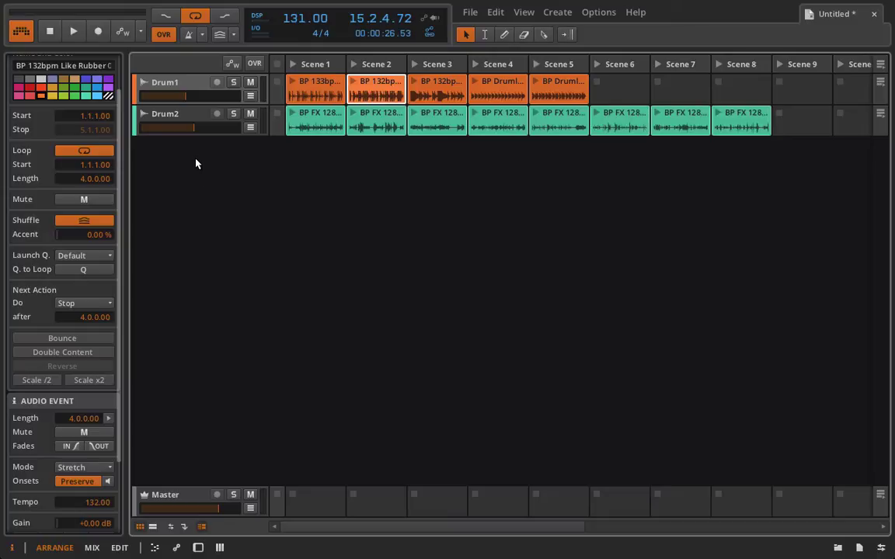
# Step: Select all Drum1 and Drum2 clips and set their Next Action to Play Random after 3.0.0.00
pyautogui.click(303, 82)
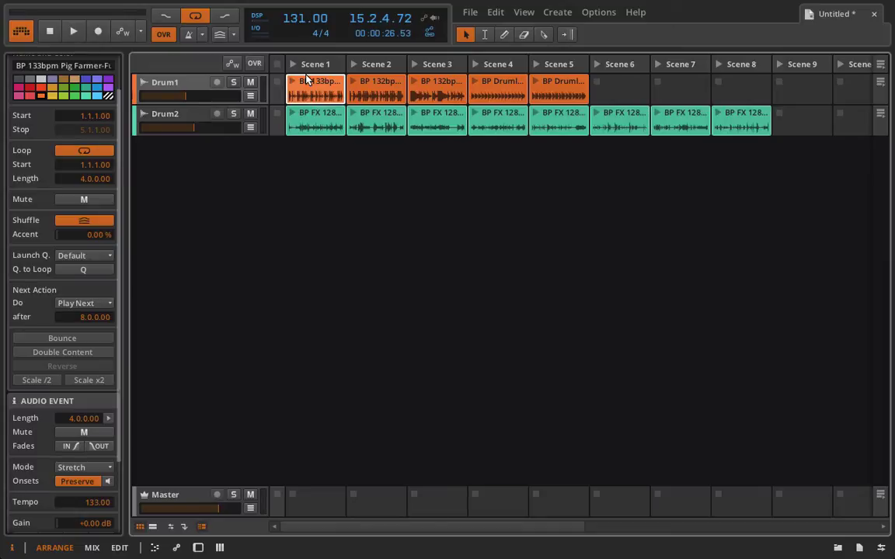
pyautogui.keyDown('shift'); pyautogui.click(750, 115); pyautogui.keyUp('shift')
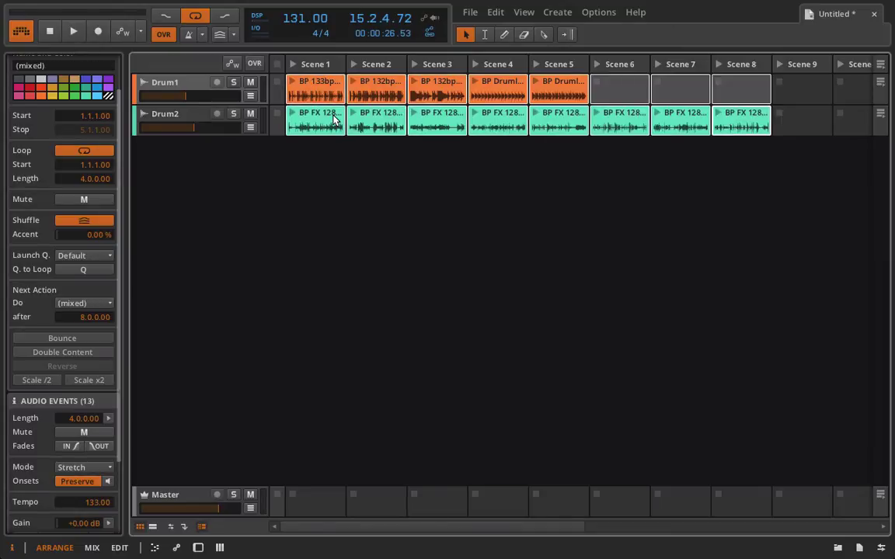
pyautogui.click(68, 303)
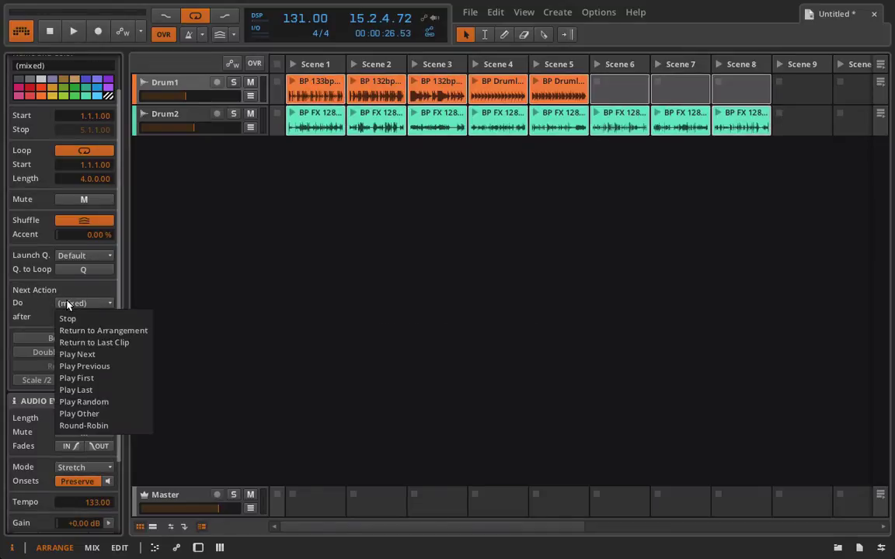
pyautogui.click(89, 402)
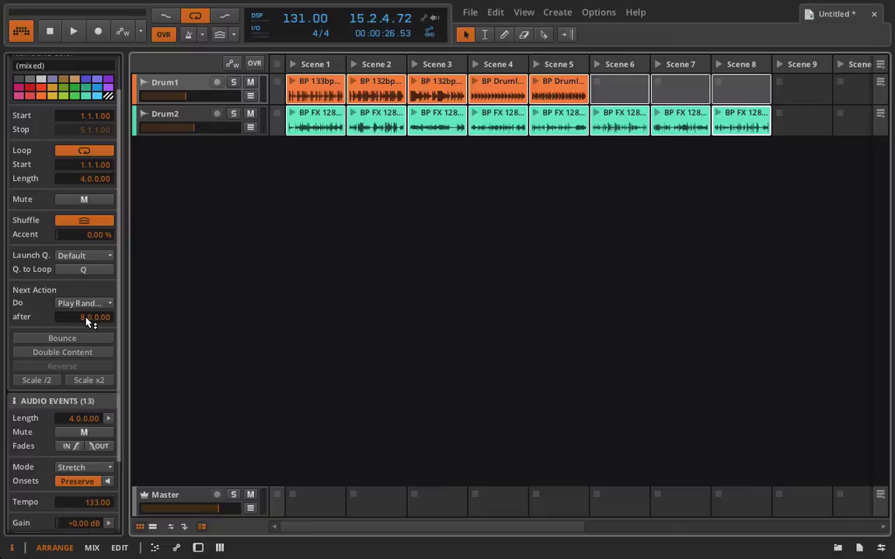
pyautogui.moveTo(89, 319)
pyautogui.mouseDown()
pyautogui.moveTo(90, 349)
pyautogui.moveTo(90, 326)
pyautogui.mouseUp()
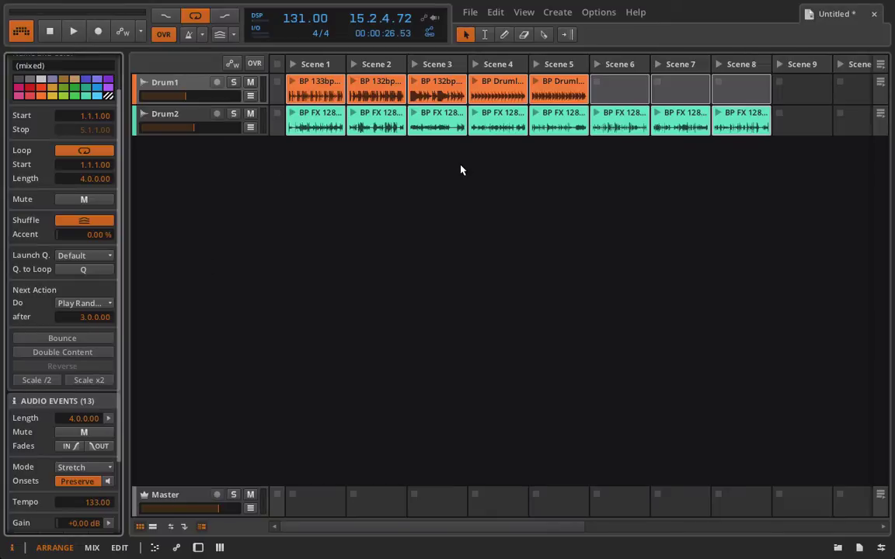
# Step: Set the five Drum1 clips' 'after' to 3.0.0.00, then adjust the eight Drum2 clips' 'after' value
pyautogui.click(558, 87)
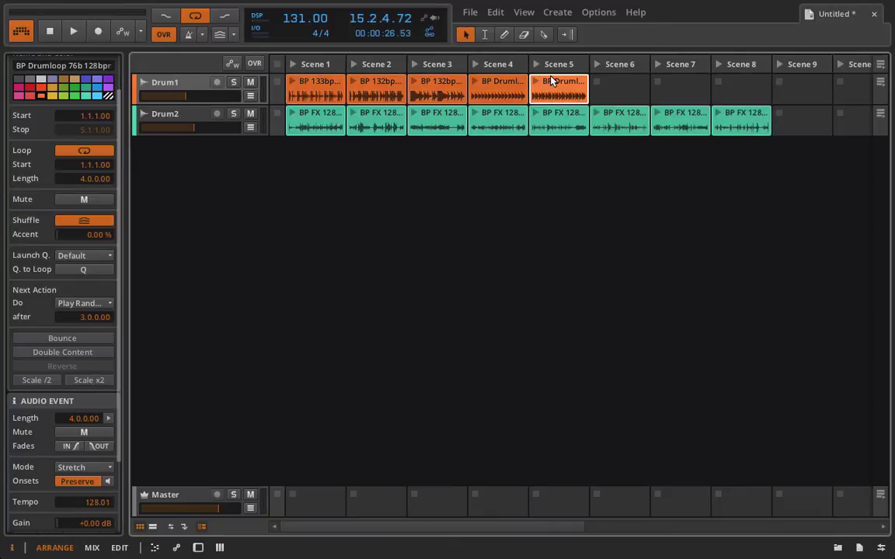
pyautogui.keyDown('shift'); pyautogui.click(327, 90); pyautogui.keyUp('shift')
pyautogui.moveTo(77, 319); pyautogui.dragTo(86, 326)
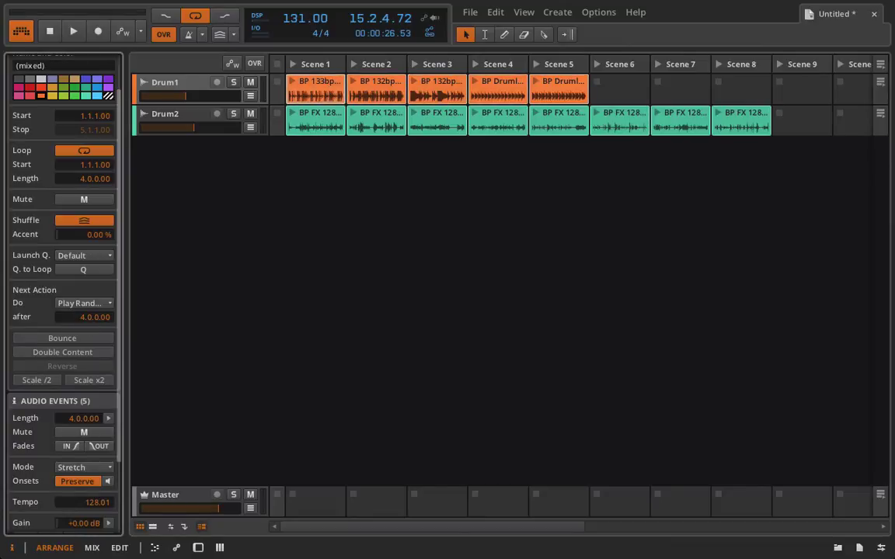
pyautogui.click(315, 123)
pyautogui.keyDown('shift'); pyautogui.click(765, 128); pyautogui.keyUp('shift')
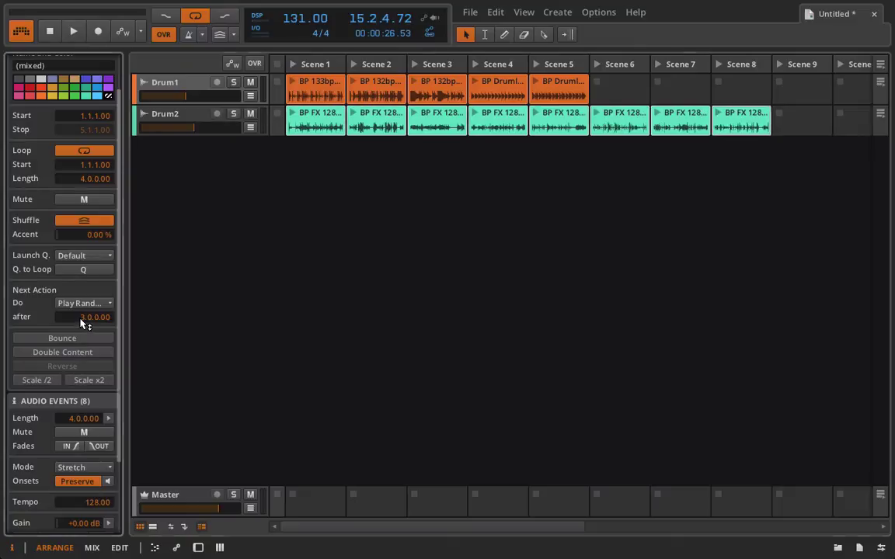
pyautogui.moveTo(81, 326); pyautogui.dragTo(81, 319)
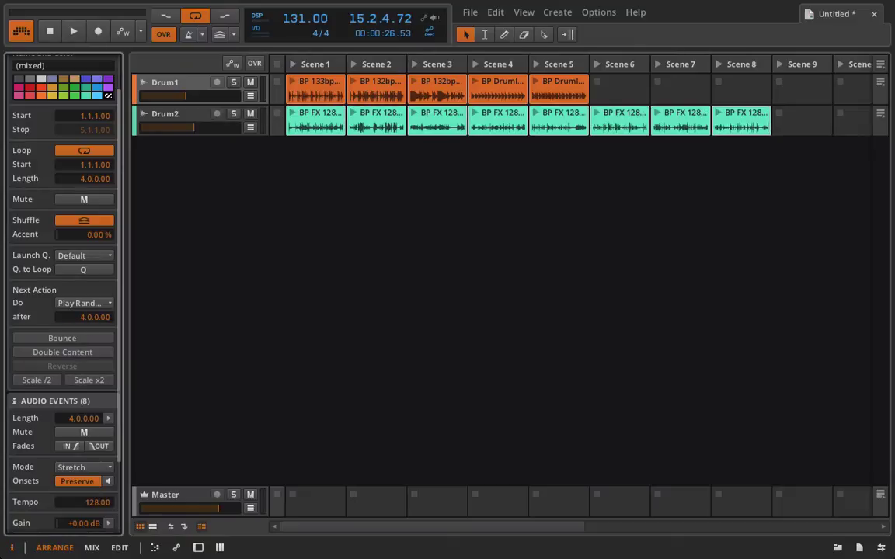
# Step: Step through the Drum1 and Drum2 Scene 1–2 clips to check their Next Action values
pyautogui.click(371, 118)
pyautogui.press('Up')
pyautogui.press('Left')
pyautogui.press('Left')
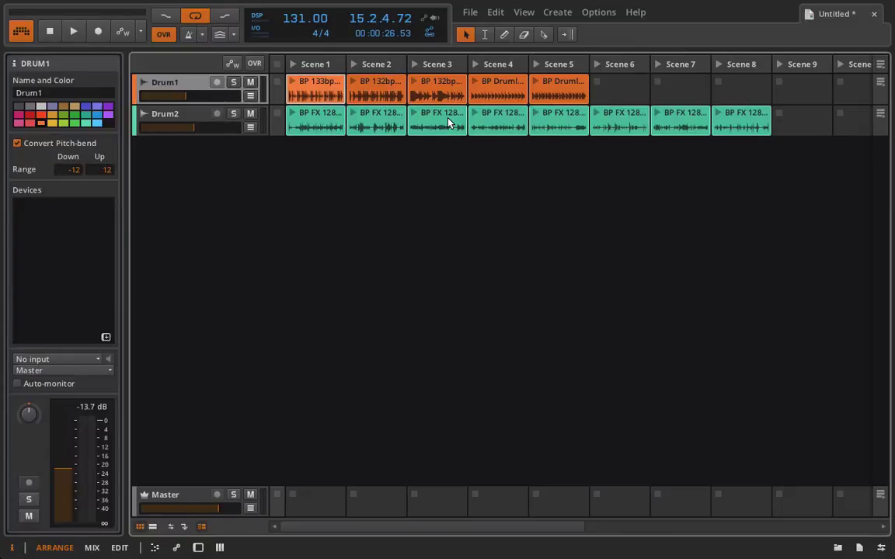
pyautogui.press('Right')
pyautogui.press('Right')
pyautogui.press('Down')
pyautogui.press('Left')
pyautogui.press('Right')
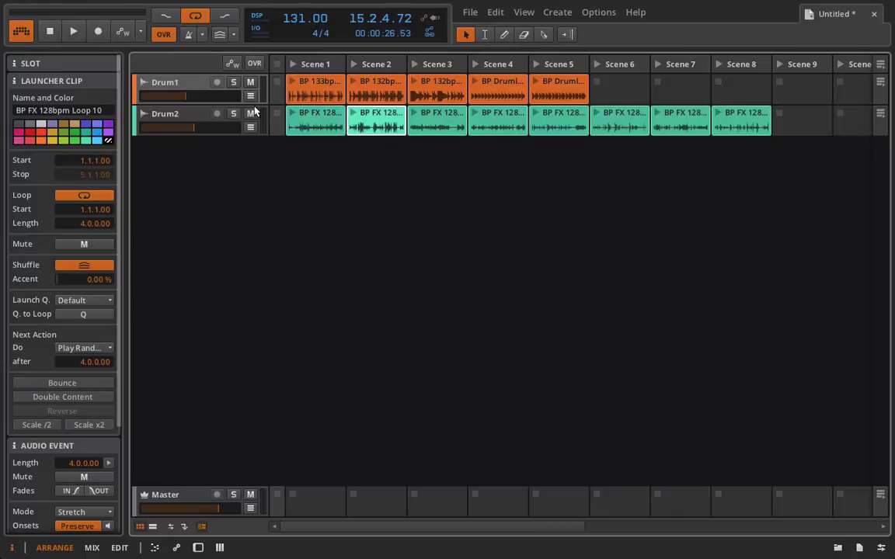
pyautogui.press('Left')
# Step: Reselect the Drum2 clips and arrow across the slots to verify each clip's timing
pyautogui.keyDown('shift'); pyautogui.click(733, 126); pyautogui.keyUp('shift')
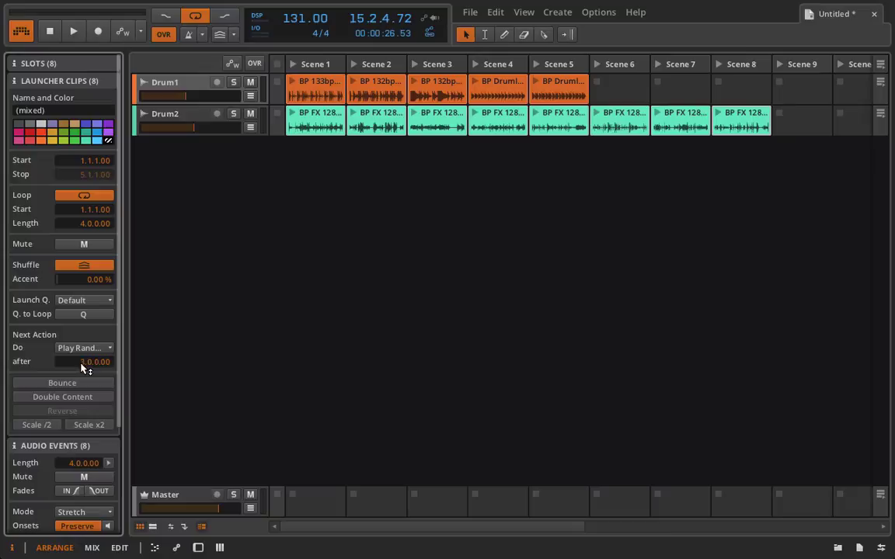
pyautogui.click(328, 126)
pyautogui.press('Right')
pyautogui.press('Right')
pyautogui.press('Right')
pyautogui.press('Right')
pyautogui.press('Right')
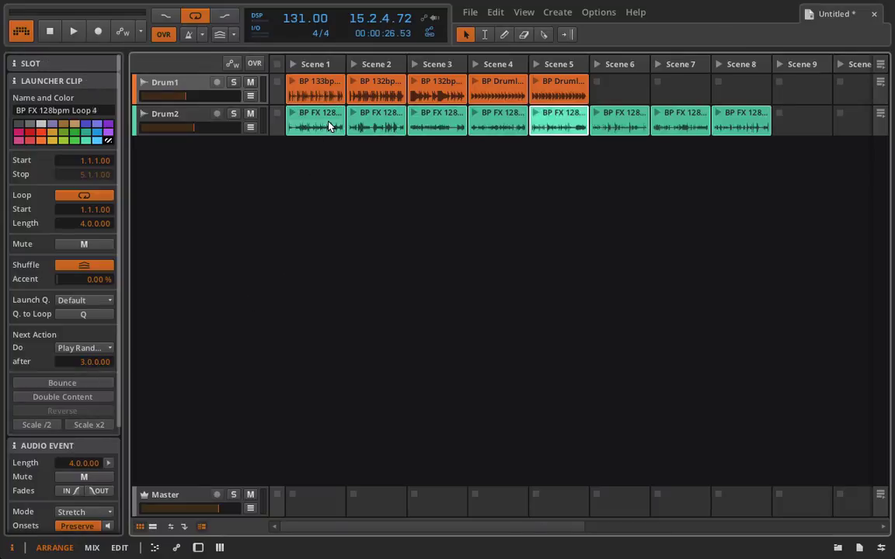
pyautogui.press('Up')
pyautogui.press('Left')
pyautogui.press('Left')
pyautogui.press('Left')
pyautogui.press('Left')
pyautogui.press('Left')
pyautogui.press('Down')
pyautogui.press('Right')
pyautogui.press('Right')
pyautogui.press('Right')
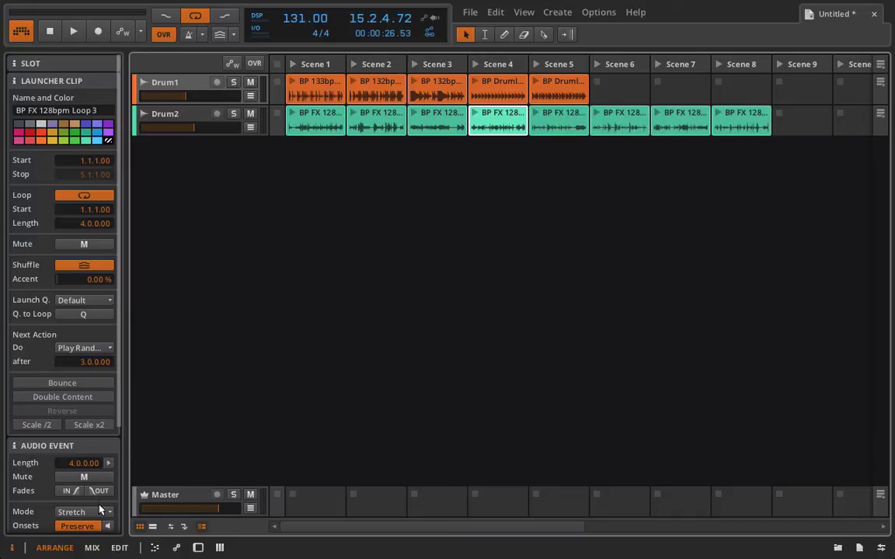
# Step: Rewind to 1.1.1.00, arm recording with automation write, show the launcher beside the arrangement, collapse the Inspector
pyautogui.click(152, 527)
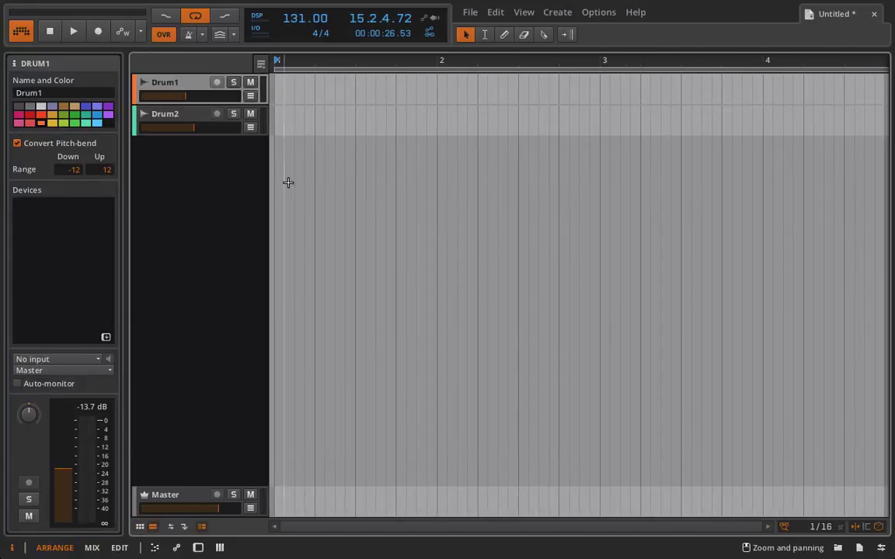
pyautogui.click(49, 31)
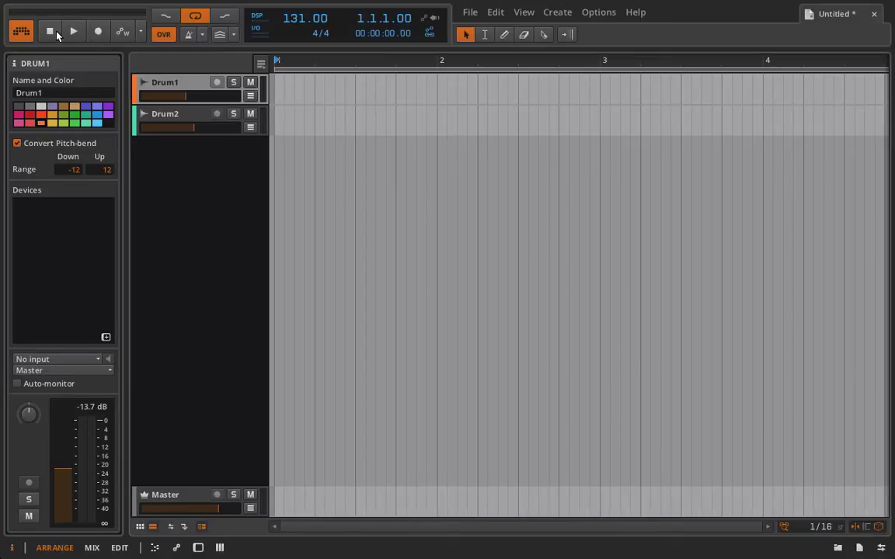
pyautogui.click(98, 31)
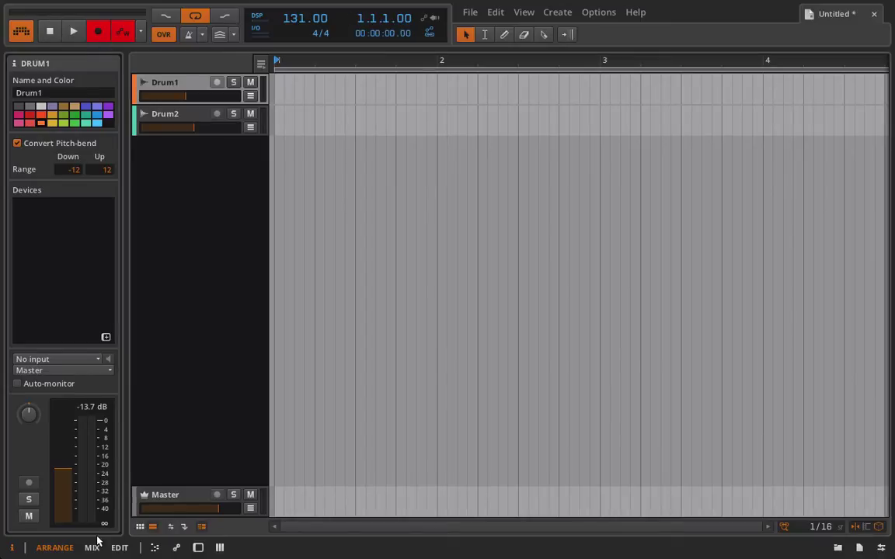
pyautogui.click(140, 527)
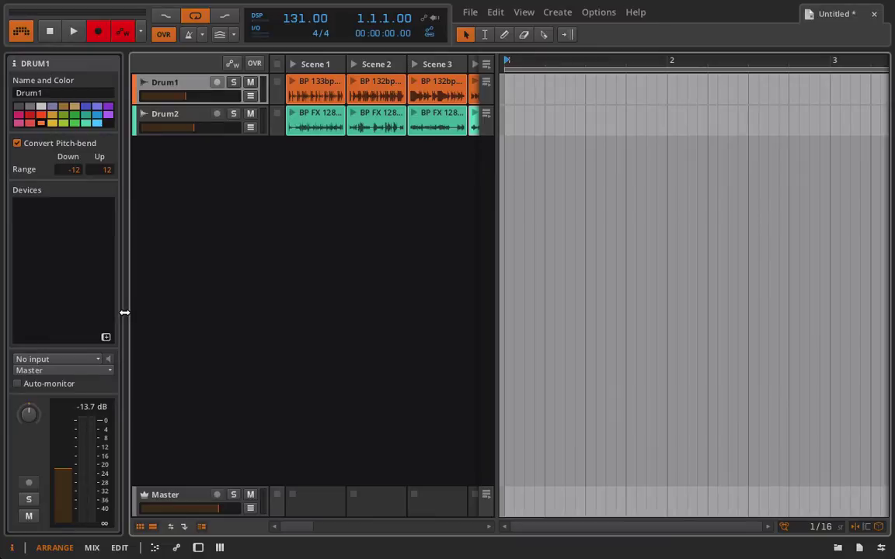
pyautogui.moveTo(125, 313); pyautogui.dragTo(1, 293)
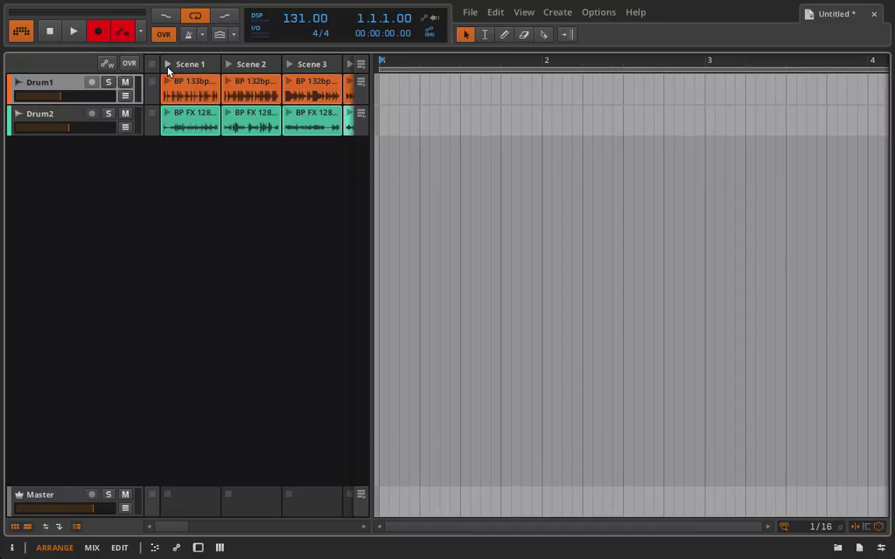
# Step: Launch Scene 1 to start recording the random drum clip performance into the arrangement
pyautogui.click(168, 70)
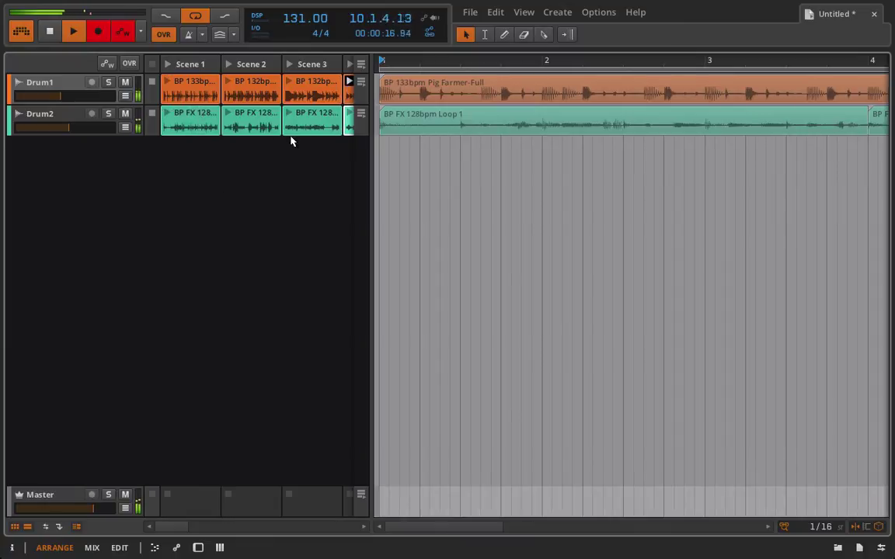
# Step: Reopen the Inspector, select Drum2's Scene 3 clip, and widen the clip launcher
pyautogui.click(13, 547)
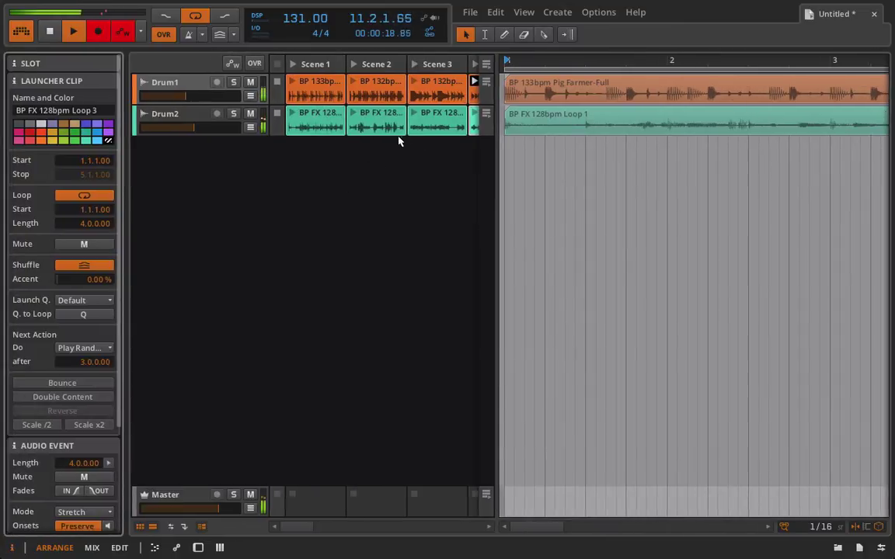
pyautogui.click(436, 123)
pyautogui.click(90, 366)
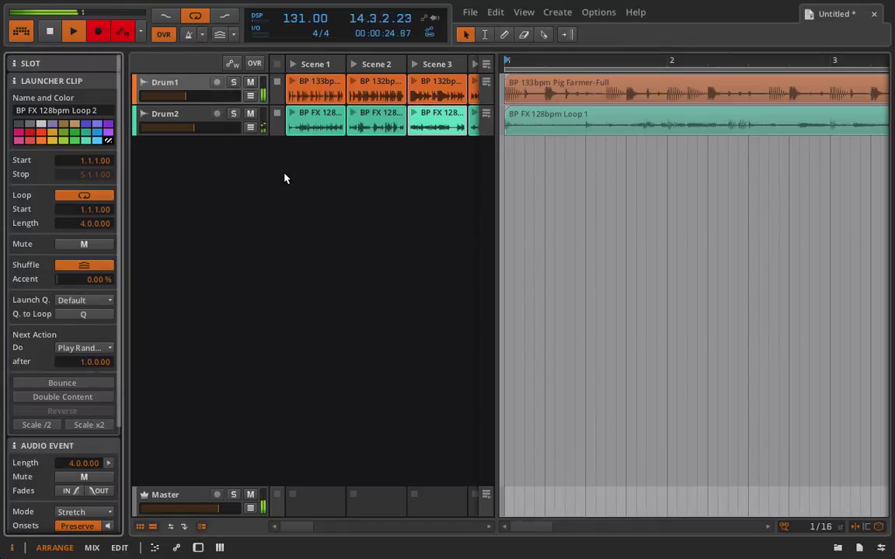
pyautogui.hscroll(3, 370, 114)
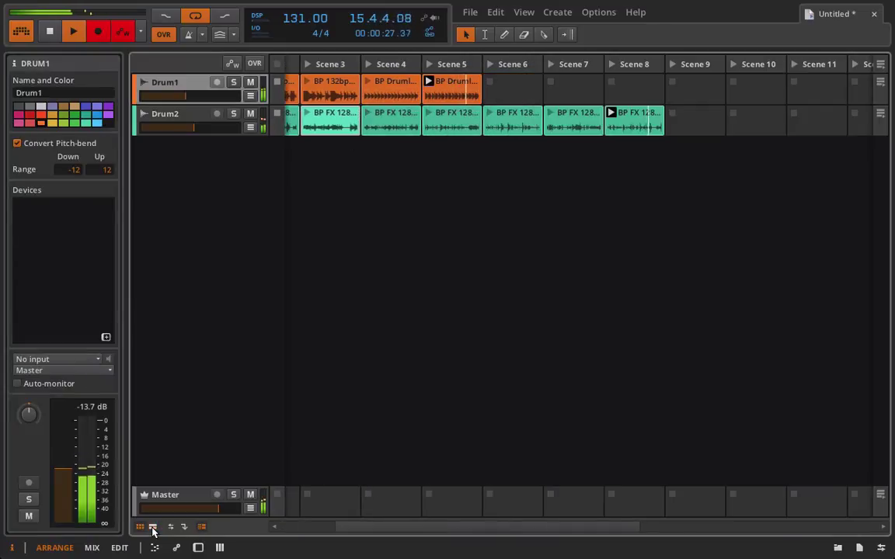
pyautogui.click(152, 527)
pyautogui.hscroll(-3, 423, 186)
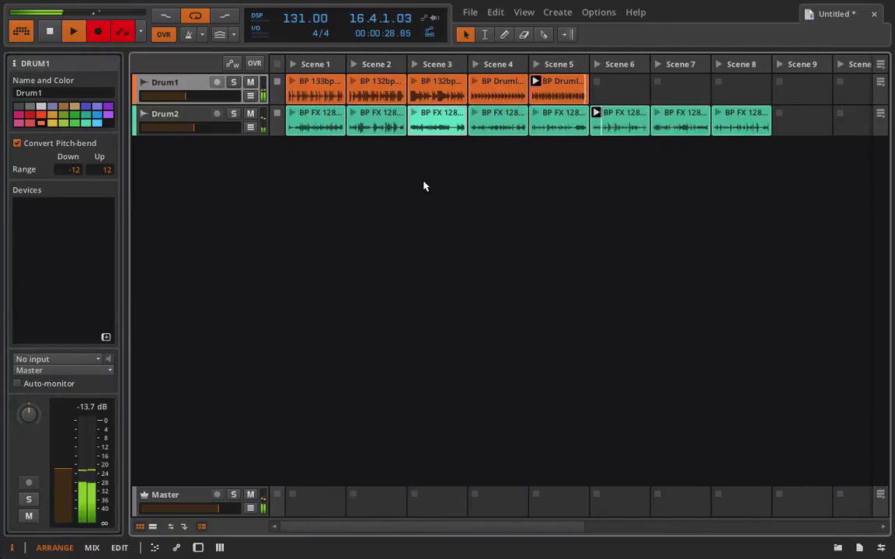
# Step: Set the Next Action of two Drum1 and two Drum2 clips to Play Next, then select a track
pyautogui.click(349, 85)
pyautogui.keyDown('ctrl'); pyautogui.click(513, 129); pyautogui.keyUp('ctrl')
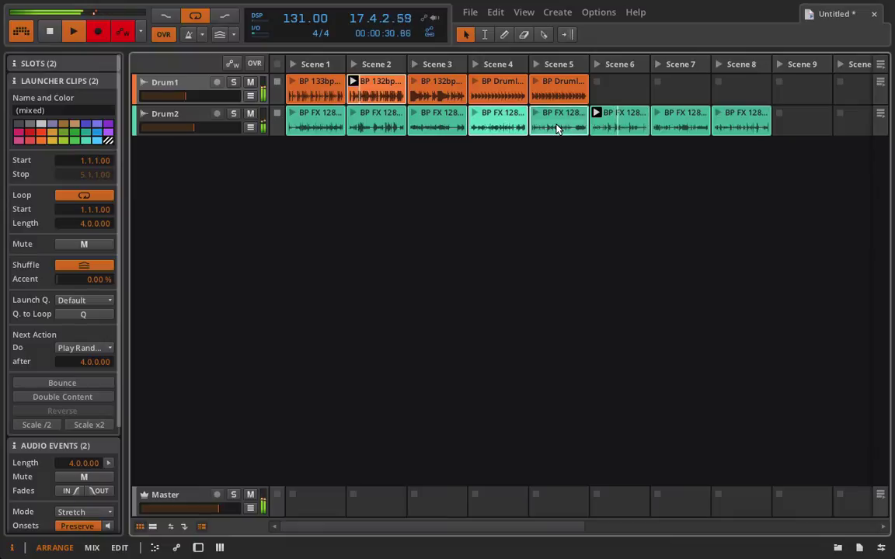
pyautogui.keyDown('ctrl'); pyautogui.click(559, 125); pyautogui.keyUp('ctrl')
pyautogui.keyDown('ctrl'); pyautogui.click(435, 90); pyautogui.keyUp('ctrl')
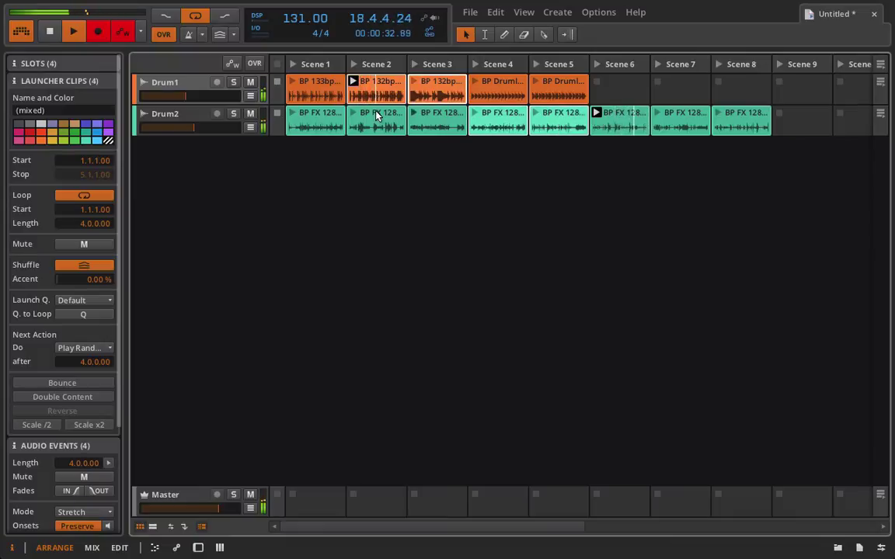
pyautogui.click(94, 349)
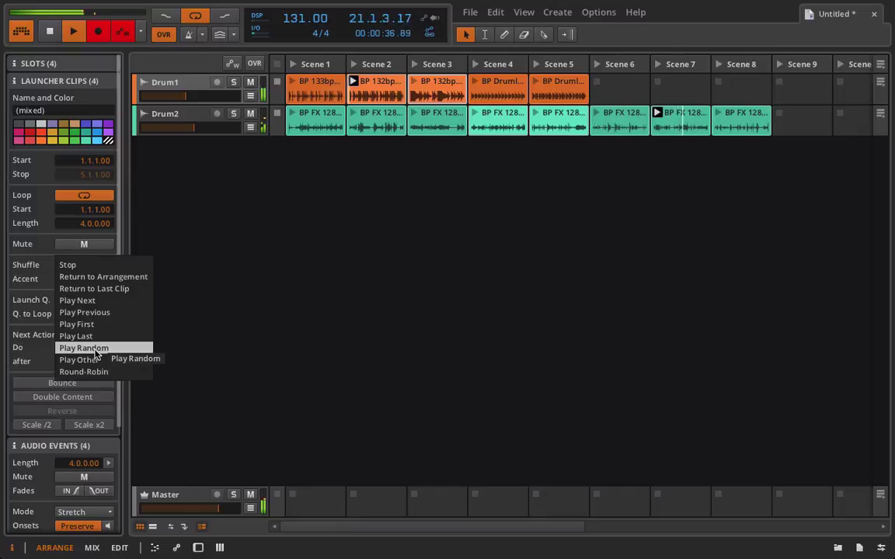
pyautogui.click(86, 301)
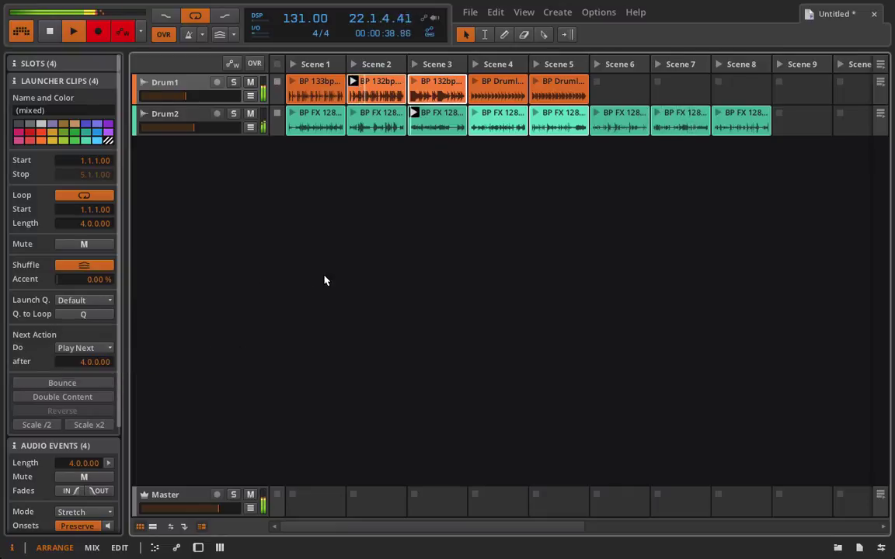
pyautogui.click(133, 337)
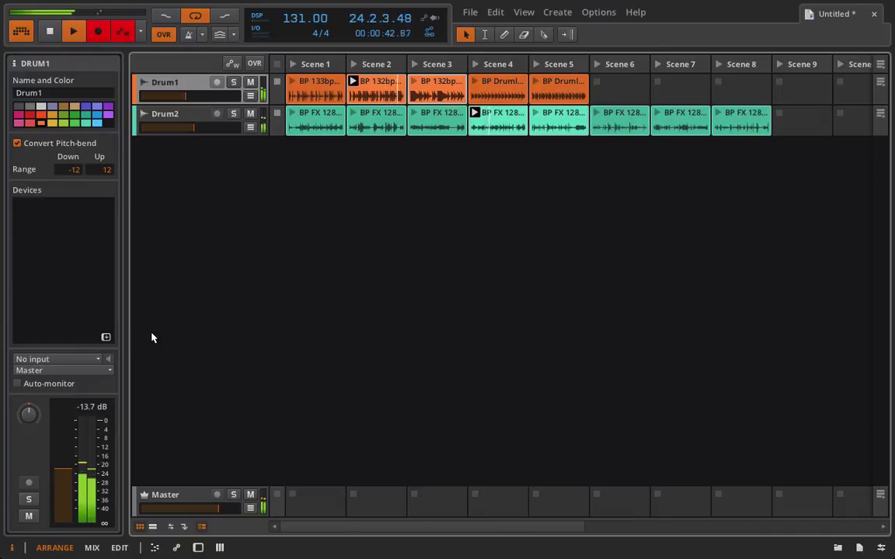
# Step: Show Drum2's devices and raise the EQ-2 low cut to 234 Hz
pyautogui.click(166, 115)
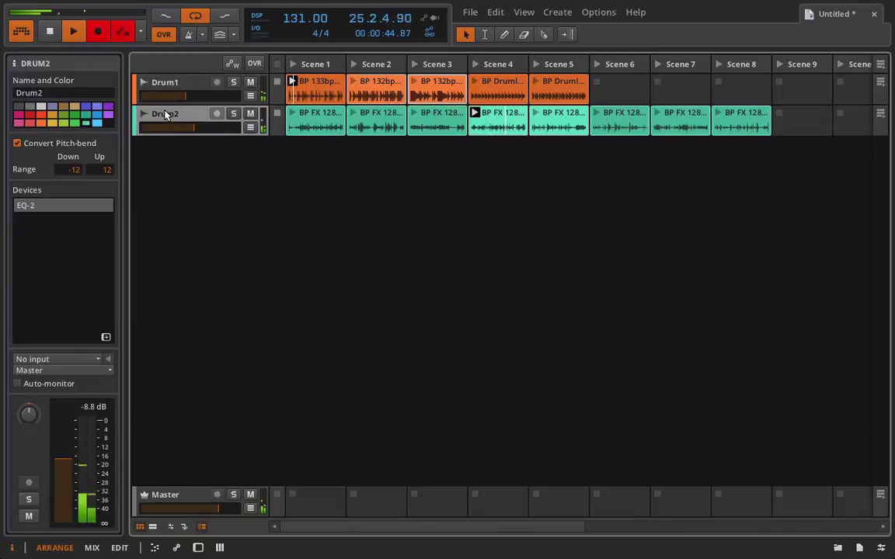
pyautogui.press('d')
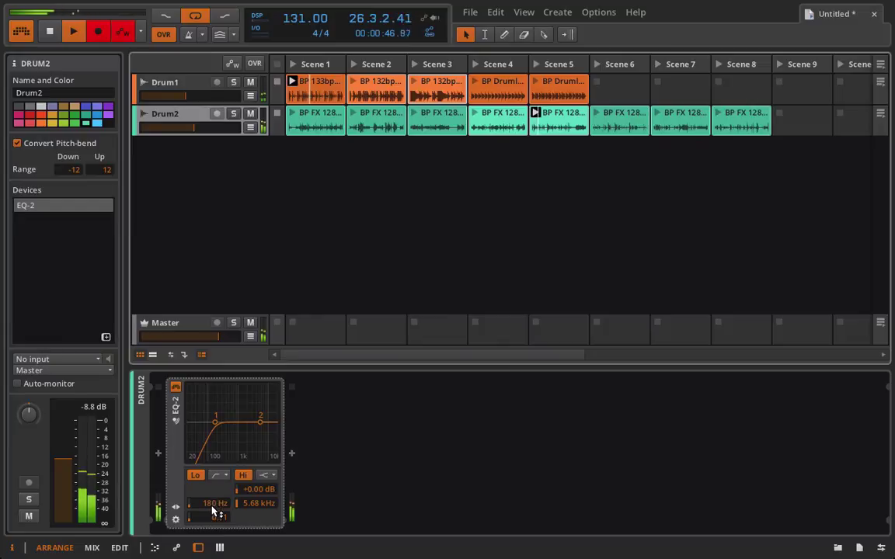
pyautogui.moveTo(215, 504); pyautogui.dragTo(217, 519)
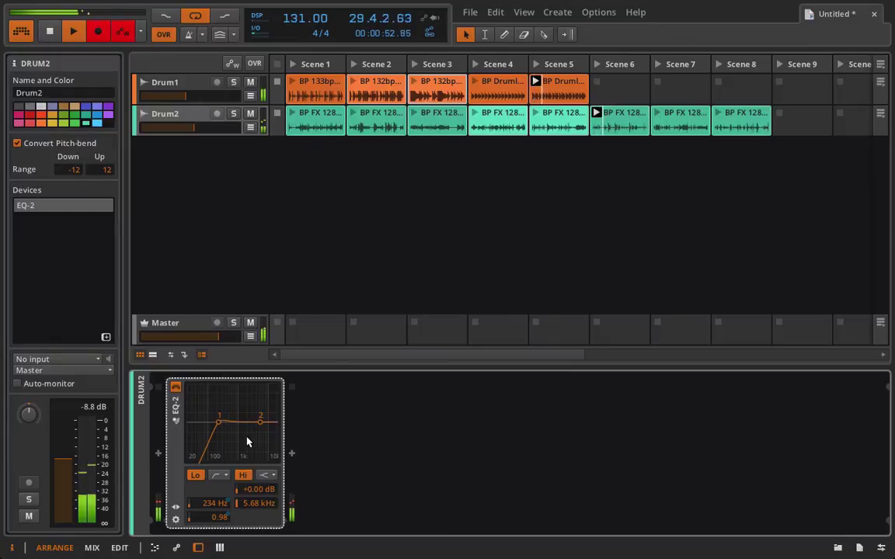
# Step: Make EQ-2's high band a +8.40 dB bell at 1.56 kHz, then stop Drum2's clip
pyautogui.moveTo(261, 423); pyautogui.dragTo(251, 418)
pyautogui.click(267, 474)
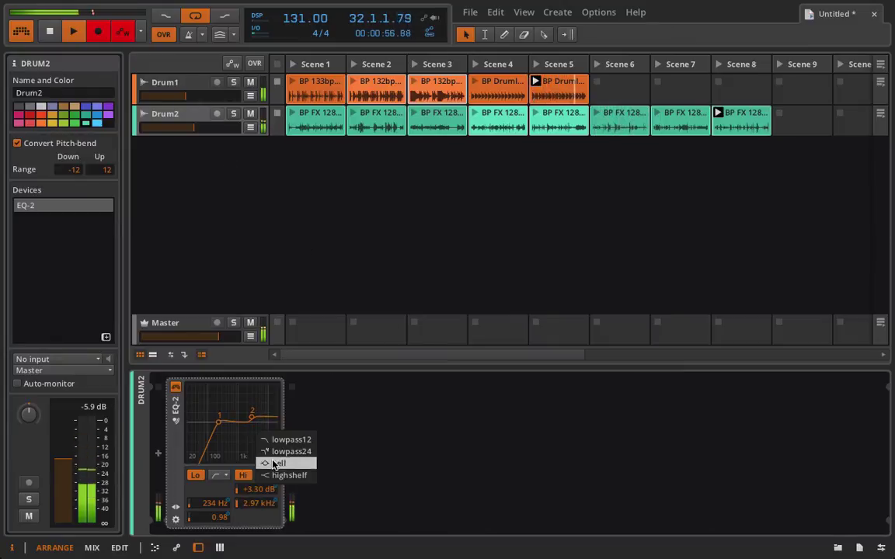
pyautogui.click(276, 463)
pyautogui.moveTo(251, 415)
pyautogui.mouseDown()
pyautogui.moveTo(258, 404)
pyautogui.moveTo(243, 402)
pyautogui.mouseUp()
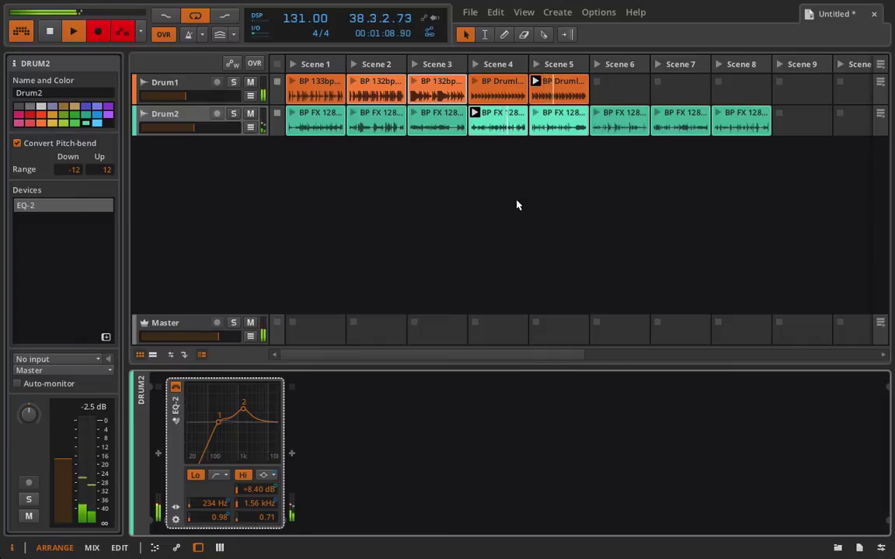
pyautogui.hotkey('ctrl', 'a')
pyautogui.click(278, 113)
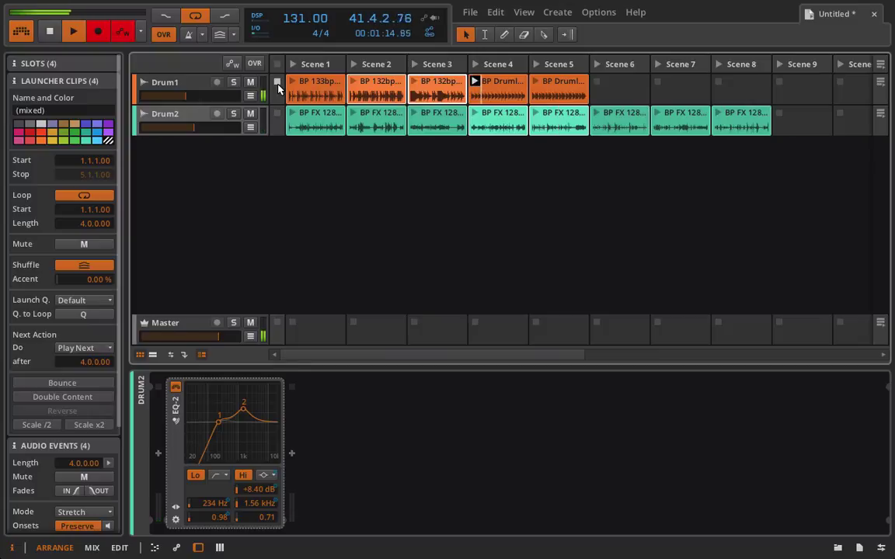
# Step: Stop Drum1's clip and the transport recording, then zoom the Arrangement out to show all ~41 bars
pyautogui.click(277, 84)
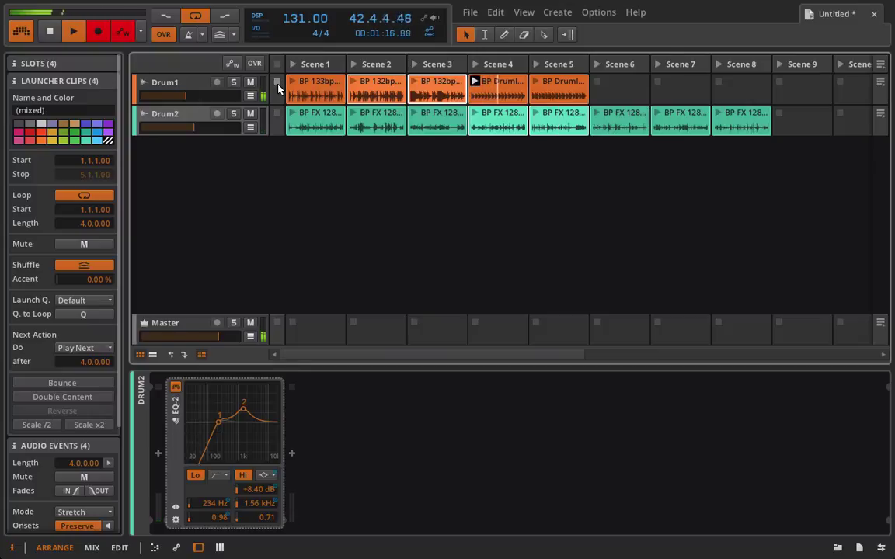
pyautogui.click(54, 33)
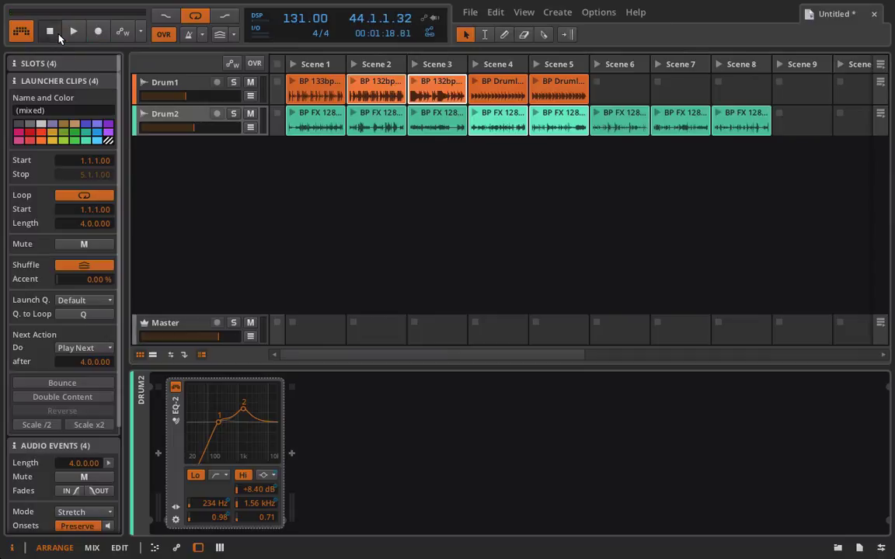
pyautogui.click(151, 355)
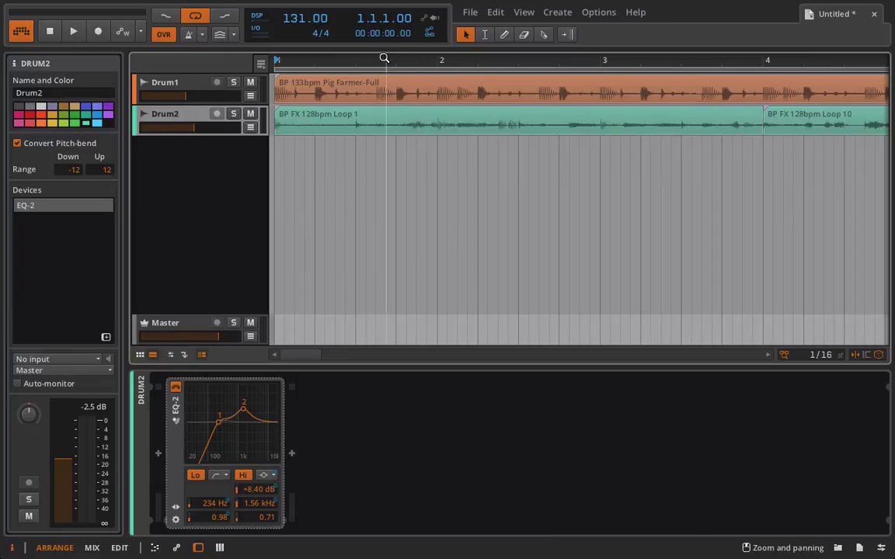
pyautogui.moveTo(347, 60); pyautogui.dragTo(347, 32)
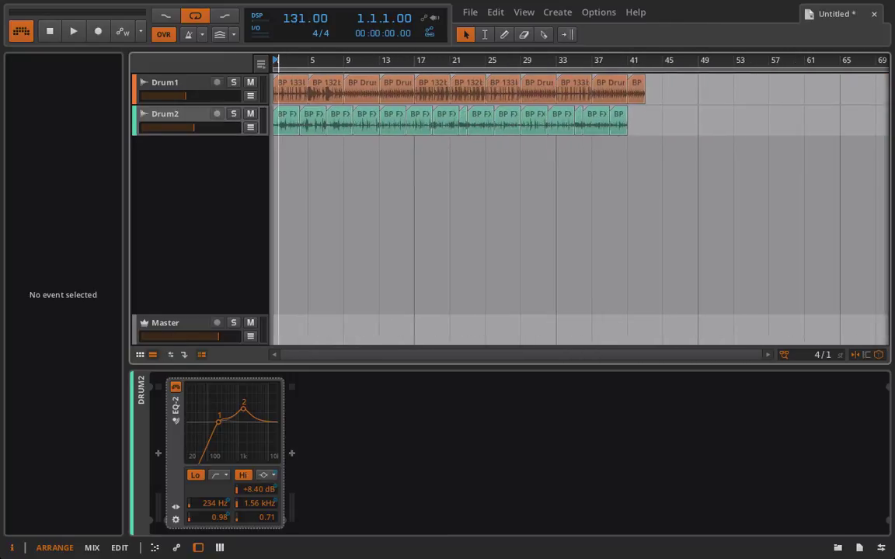
# Step: Select Drum2, play the arrangement from bar 13, and show its EQ-2 Hi Type automation lane
pyautogui.click(267, 66)
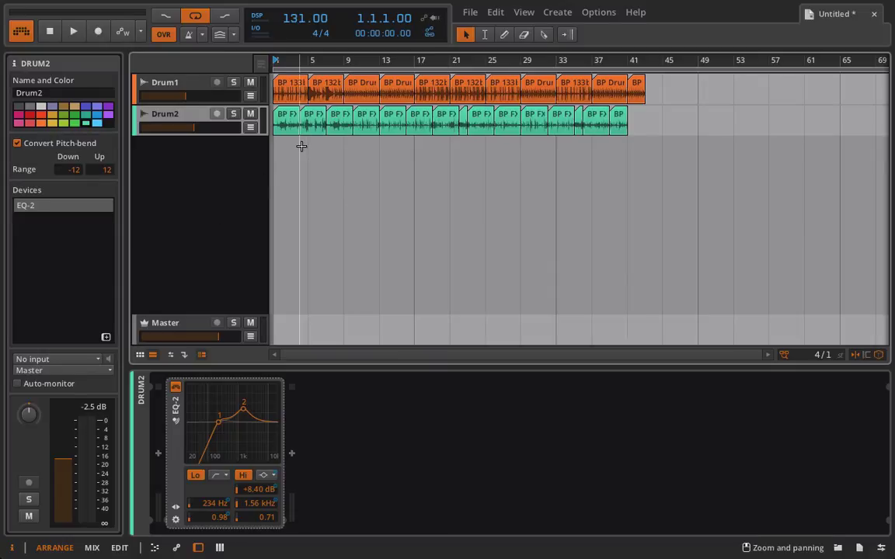
pyautogui.click(386, 60)
pyautogui.press('space')
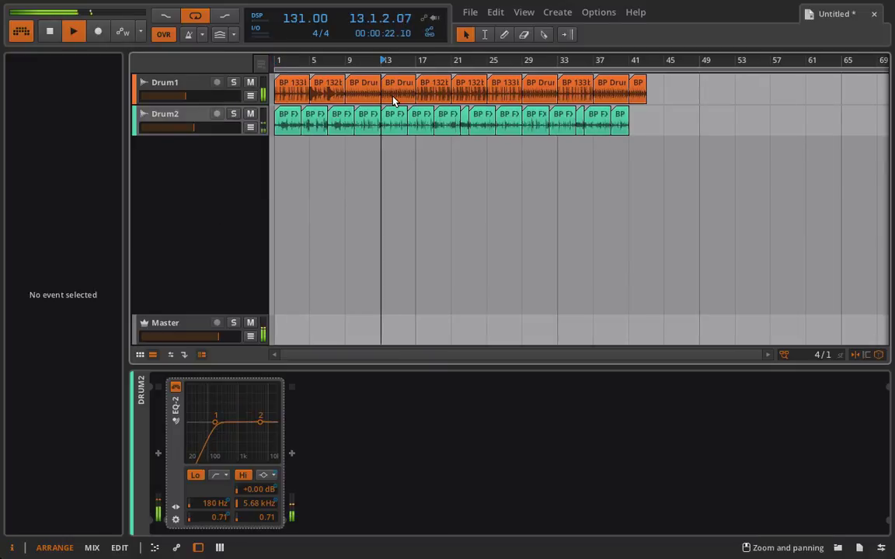
pyautogui.click(249, 128)
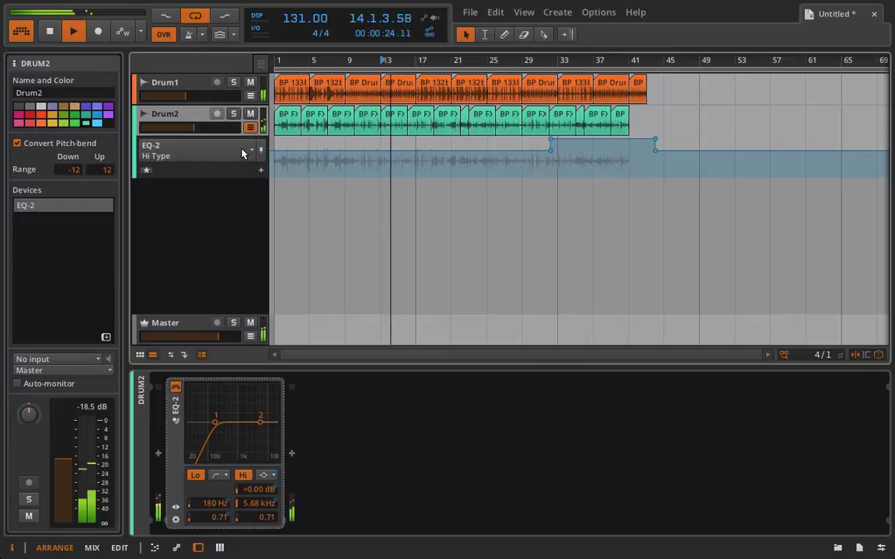
# Step: Hide Drum2's automation lane, disable looping, play from bar 29, and stop near bar 33
pyautogui.click(249, 127)
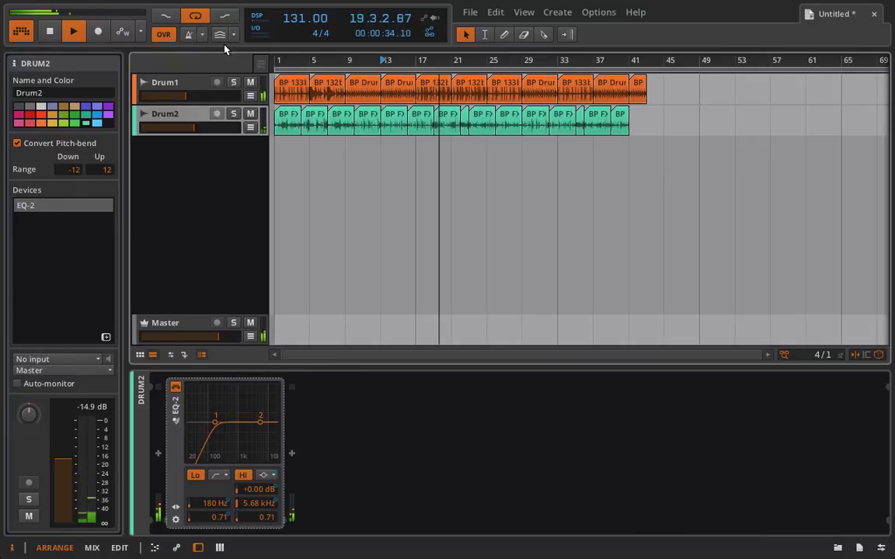
pyautogui.click(195, 17)
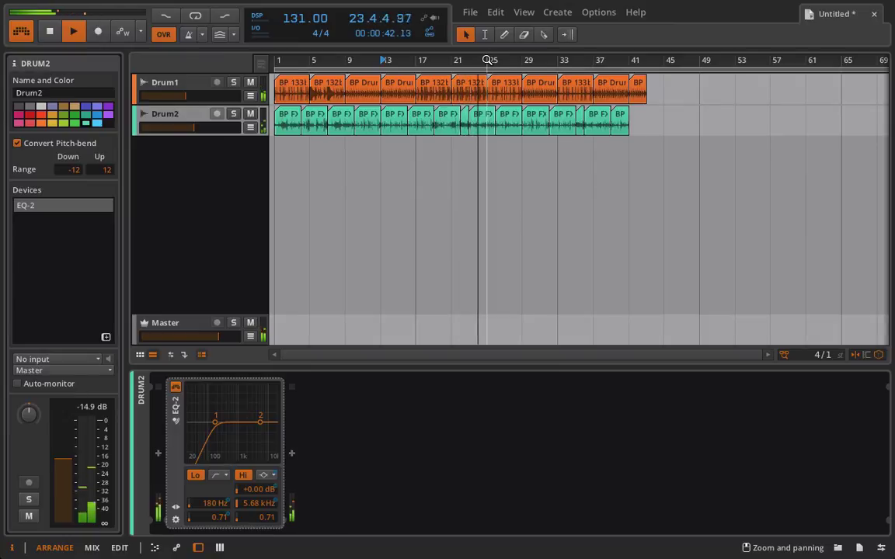
pyautogui.click(520, 62)
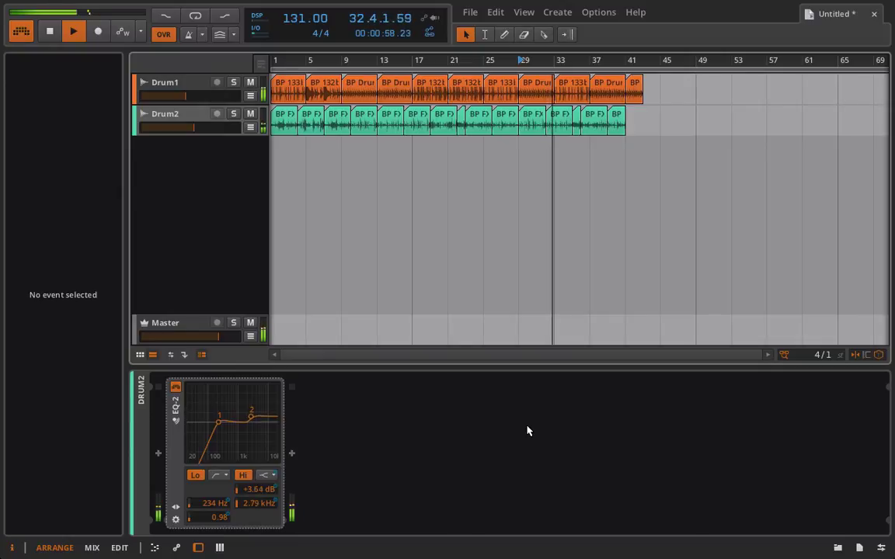
pyautogui.press('space')
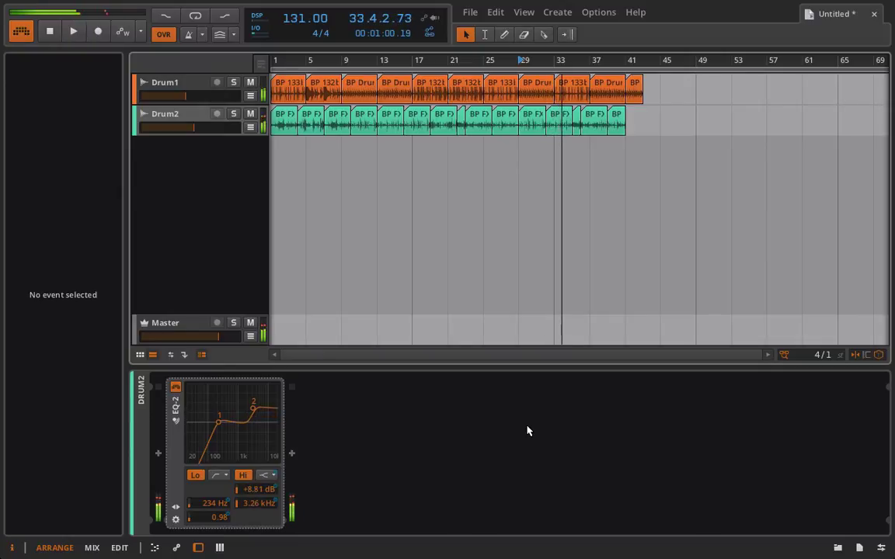